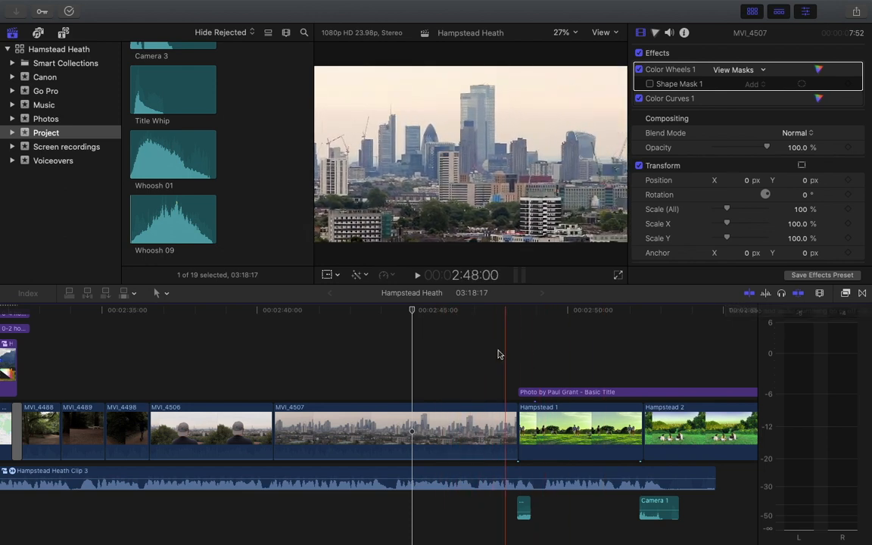
# - Turn video and audio skimming off, place the playhead at about 2:46:14, and turn skimming back on
pyautogui.click(749, 293)
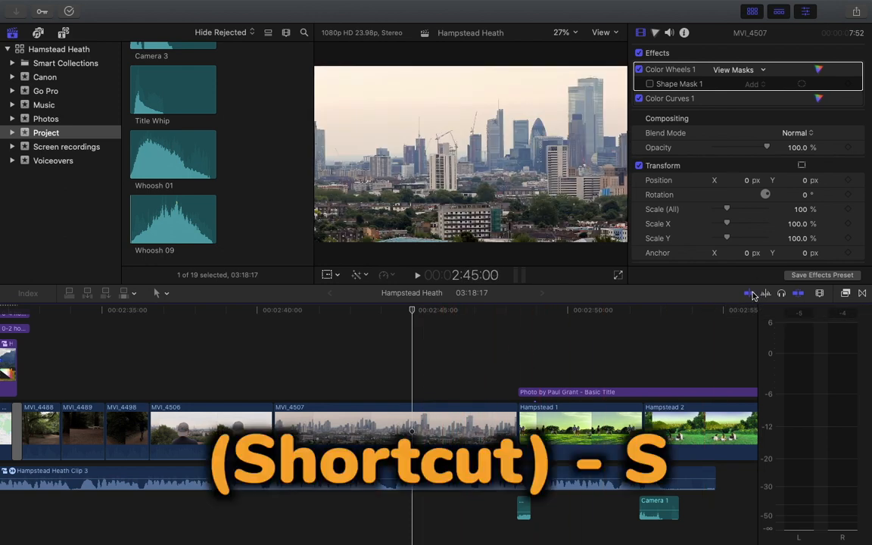
pyautogui.click(216, 359)
pyautogui.click(462, 358)
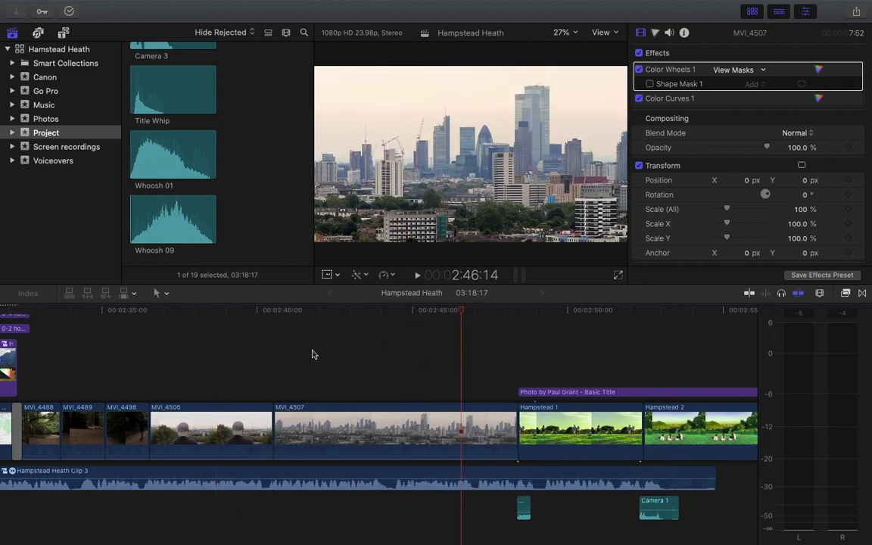
pyautogui.click(750, 295)
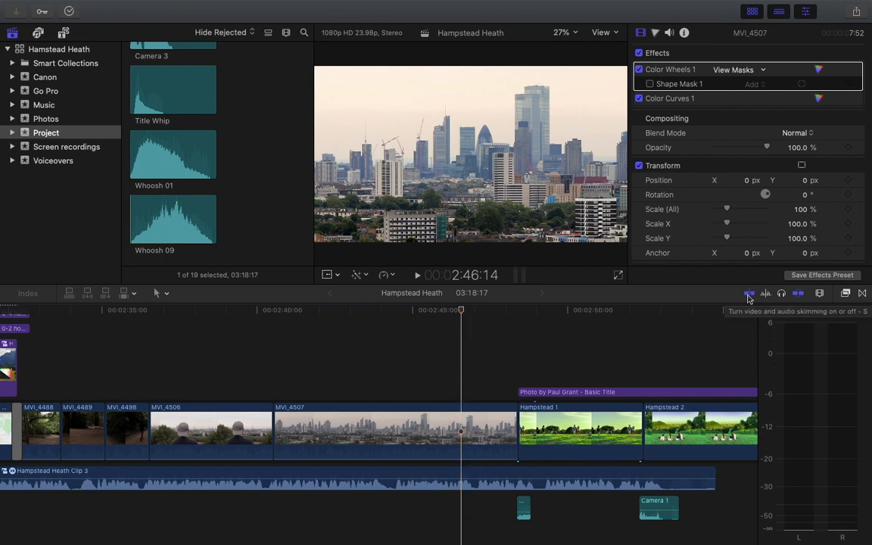
# - Solo the MVI_4507 clip in the timeline and turn soloing off again
pyautogui.click(766, 294)
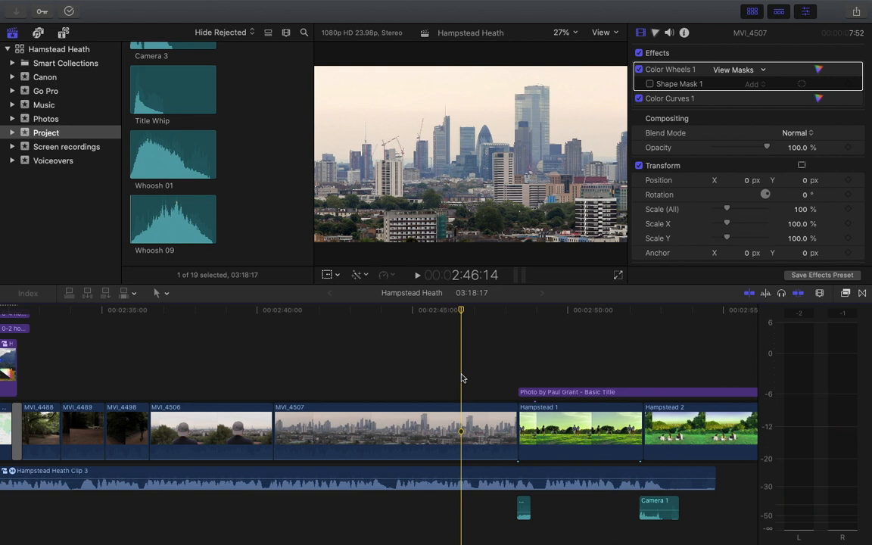
pyautogui.click(461, 418)
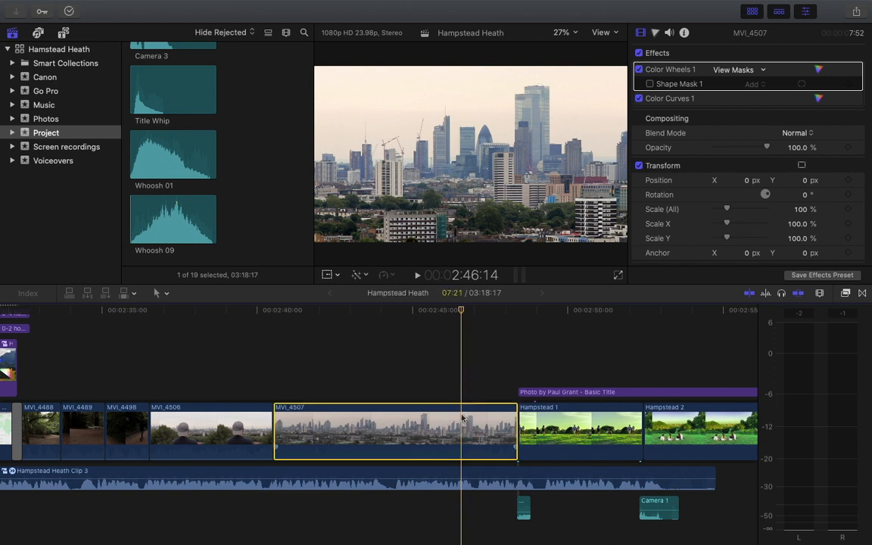
pyautogui.click(782, 294)
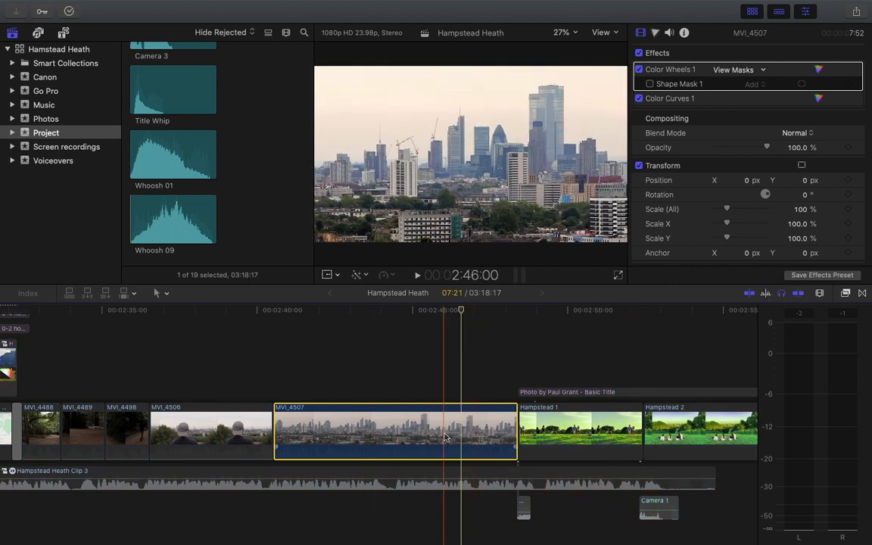
pyautogui.hotkey('alt', 's')
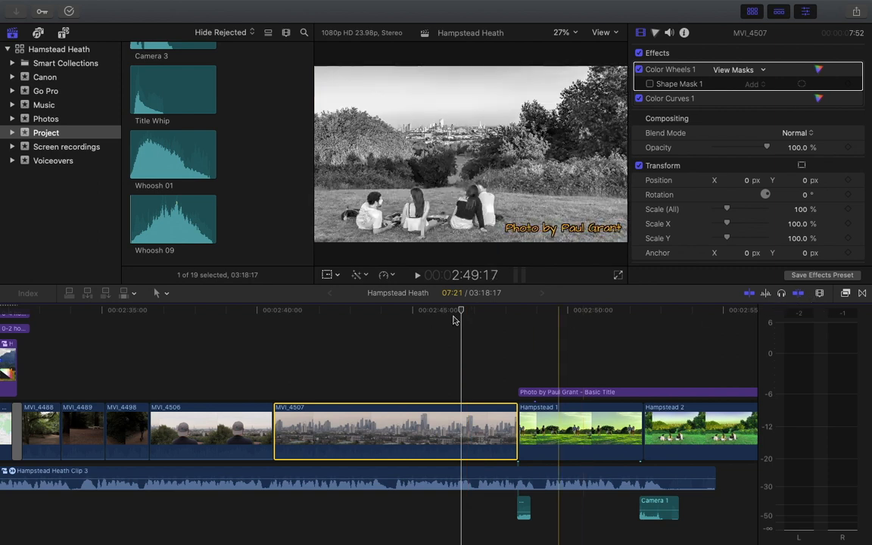
# - Connect a Basic Title from the installed titles above the start of the MVI_4507 clip
pyautogui.click(62, 34)
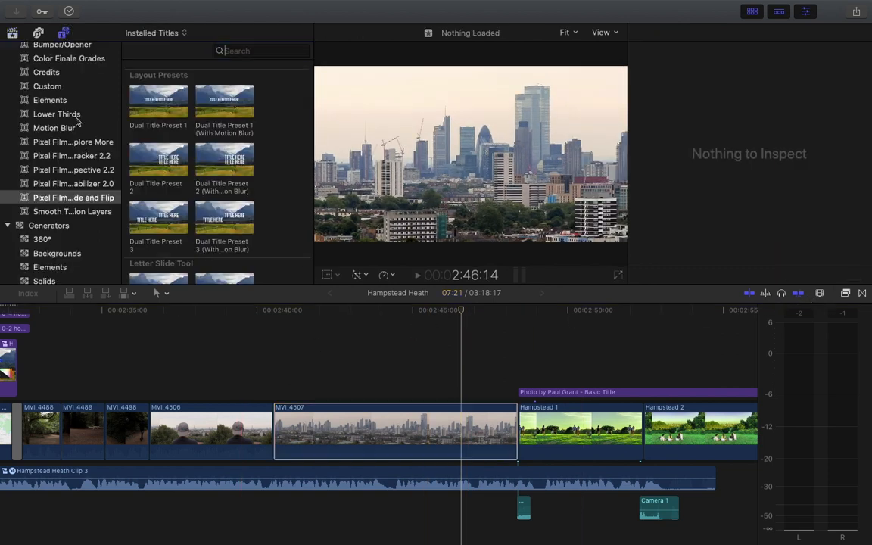
pyautogui.click(41, 52)
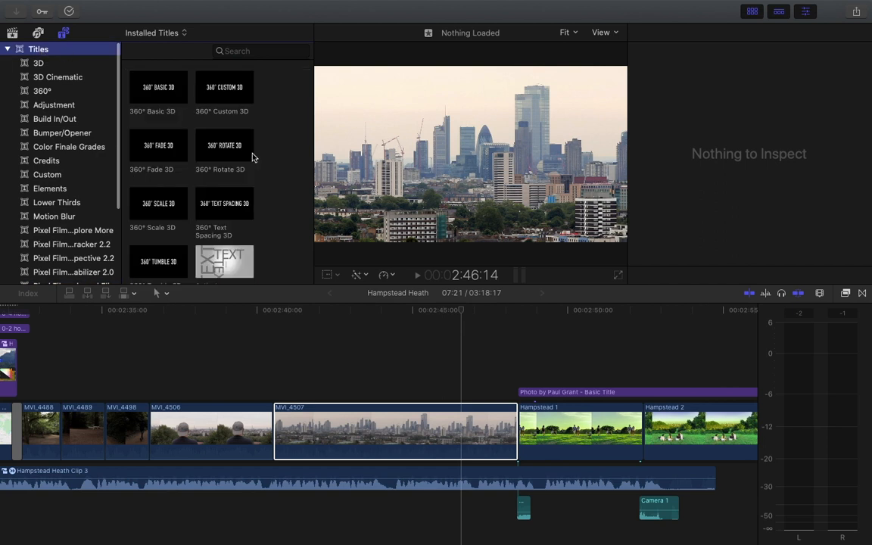
pyautogui.scroll(-10, 240, 198)
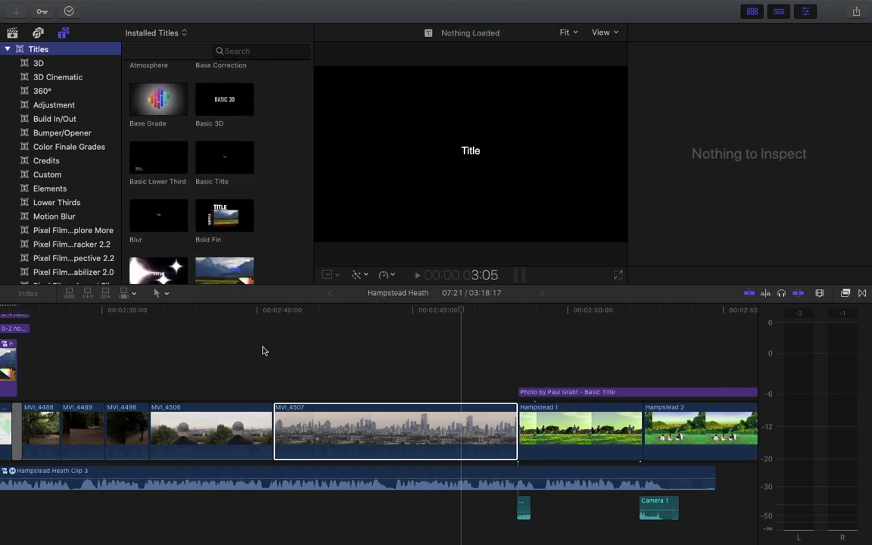
pyautogui.click(280, 428)
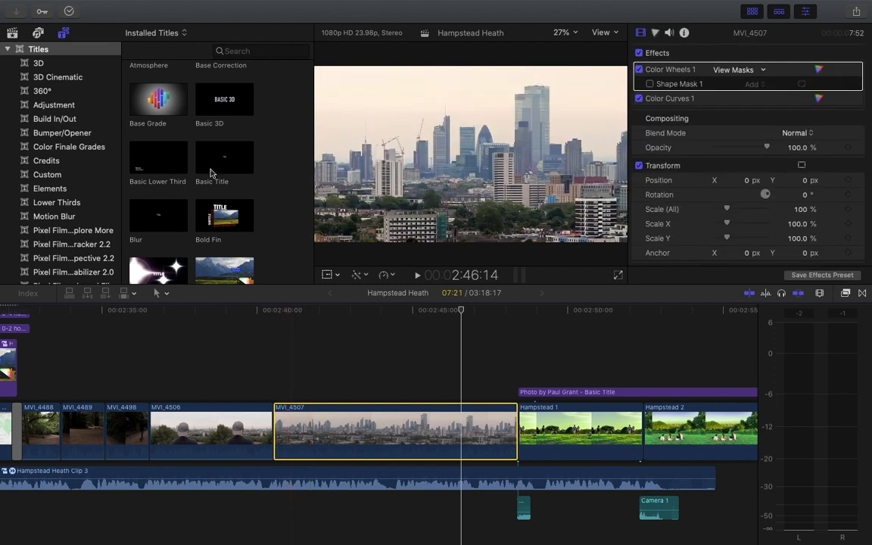
pyautogui.moveTo(218, 153); pyautogui.dragTo(271, 379)
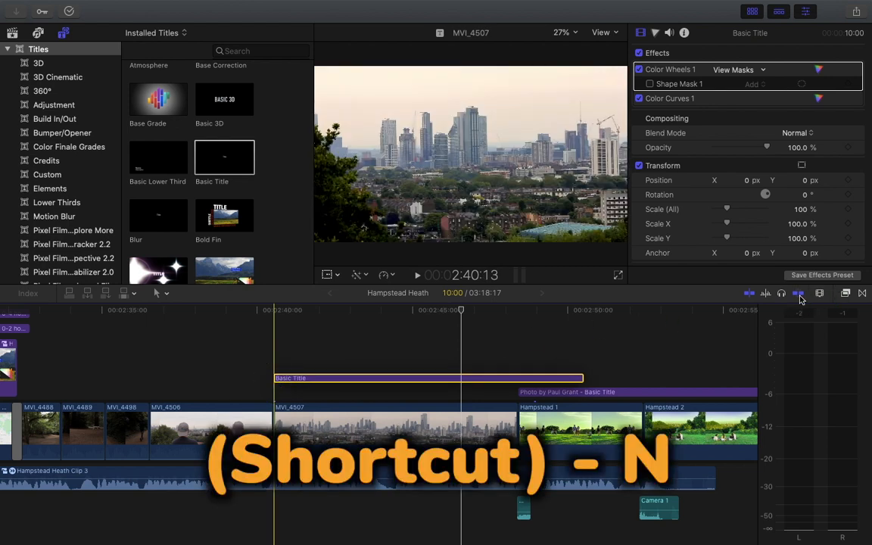
# - Turn snapping off and reposition the Basic Title freely above the MVI_4507 clip
pyautogui.click(800, 296)
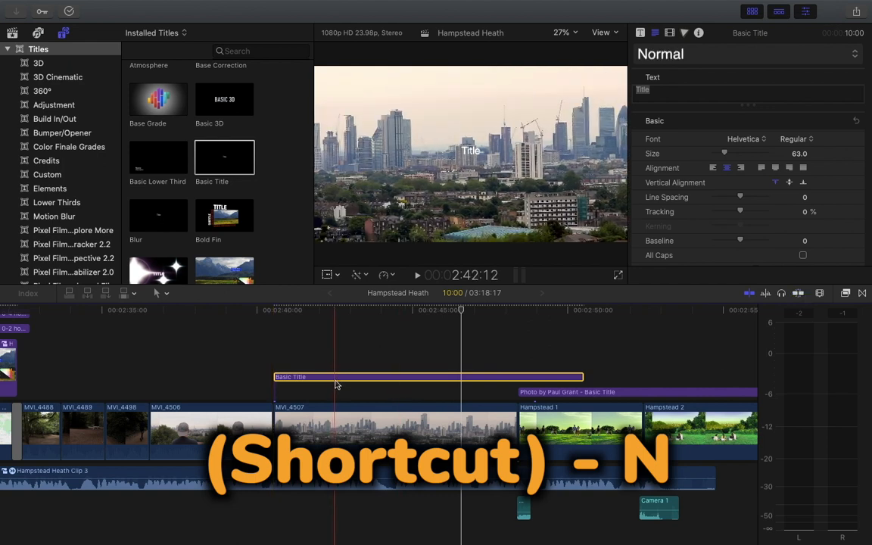
pyautogui.moveTo(336, 381)
pyautogui.mouseDown()
pyautogui.moveTo(324, 379)
pyautogui.moveTo(340, 374)
pyautogui.mouseUp()
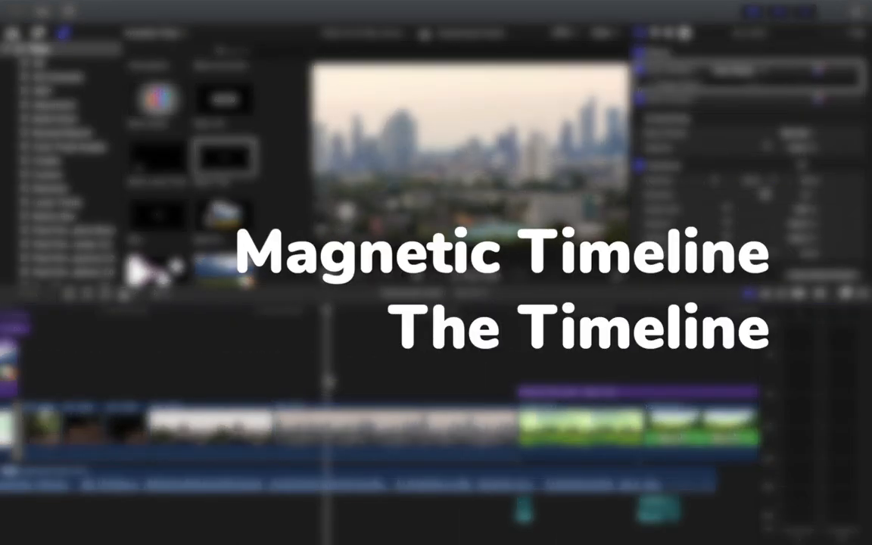
# - Move the MVI_4489 clip after MVI_4498 in the primary storyline and turn snapping back on
pyautogui.hscroll(-6, 329, 381)
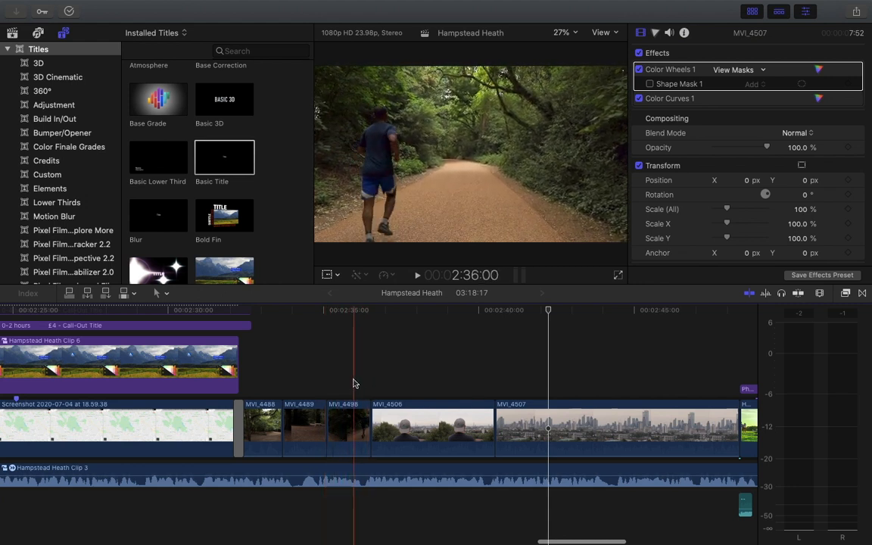
pyautogui.click(306, 430)
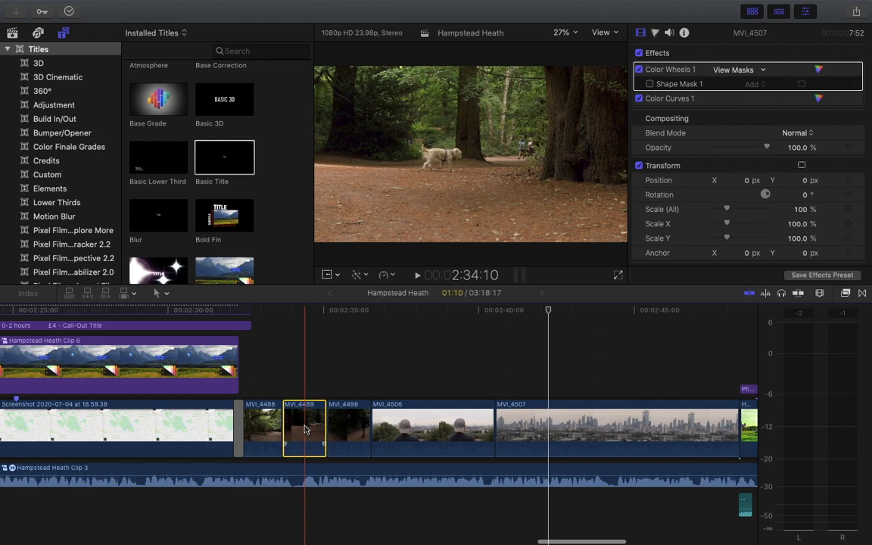
pyautogui.moveTo(306, 430); pyautogui.dragTo(349, 429)
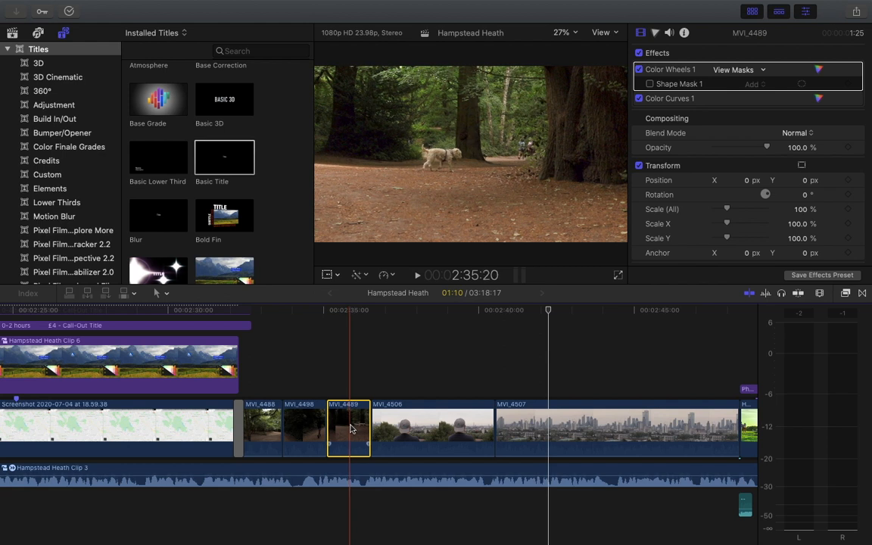
pyautogui.hscroll(4, 350, 429)
pyautogui.press('n')
# - Lift the MVI_4494 clip out of the primary storyline, leaving a gap in its place
pyautogui.click(172, 359)
pyautogui.hscroll(-15, 172, 359)
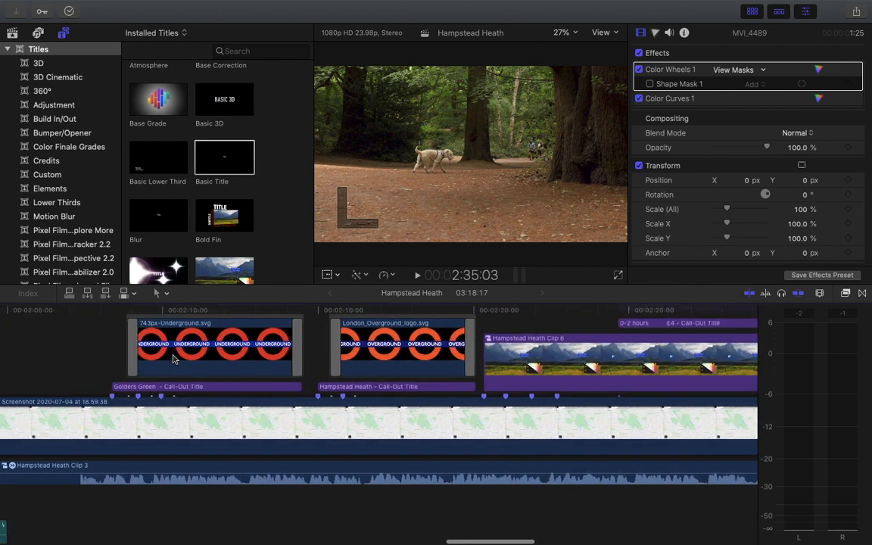
pyautogui.hscroll(-5, 172, 359)
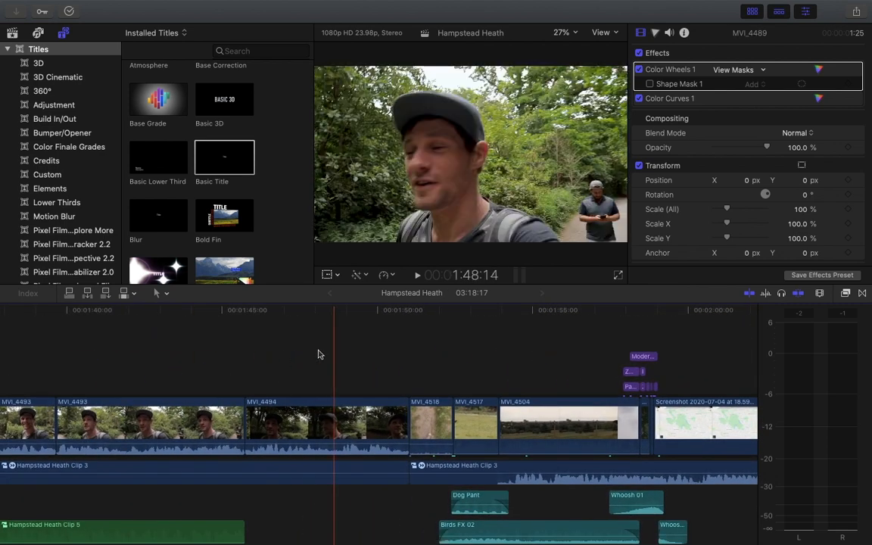
pyautogui.click(278, 421)
pyautogui.click(231, 424)
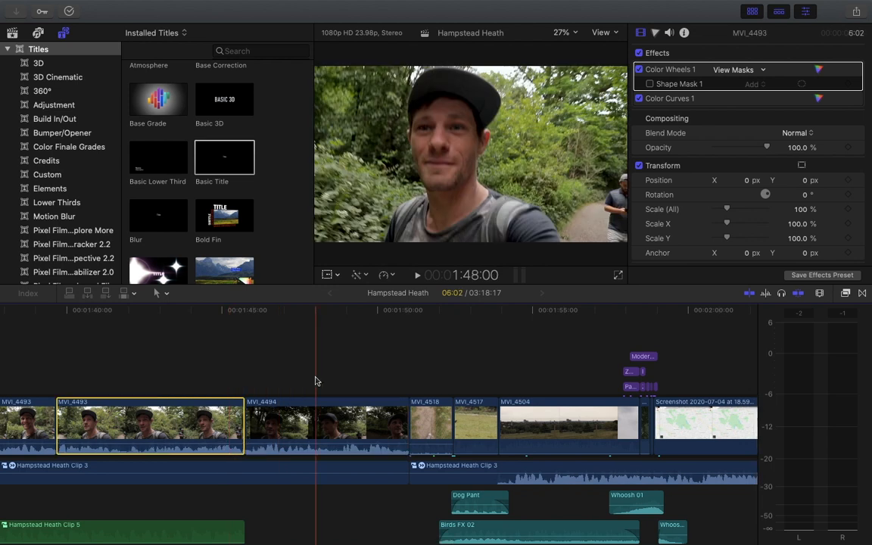
pyautogui.click(314, 378)
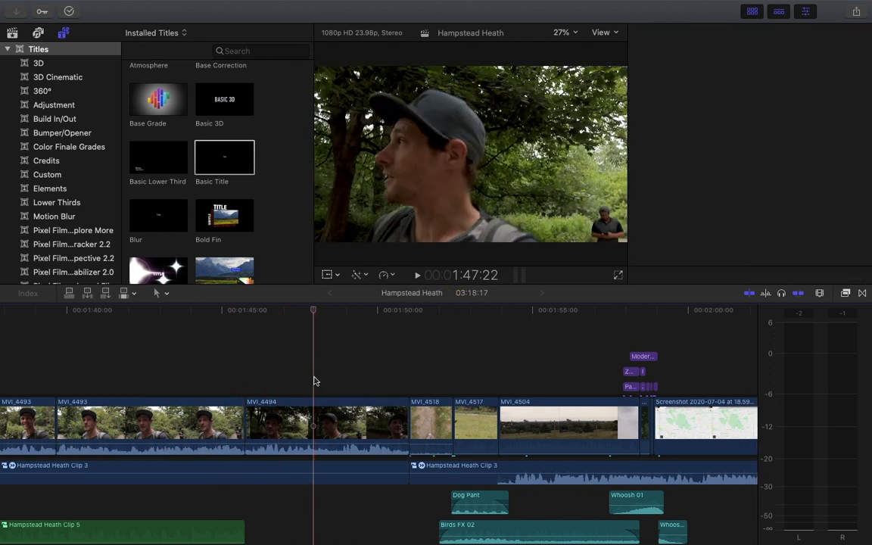
pyautogui.rightClick(309, 421)
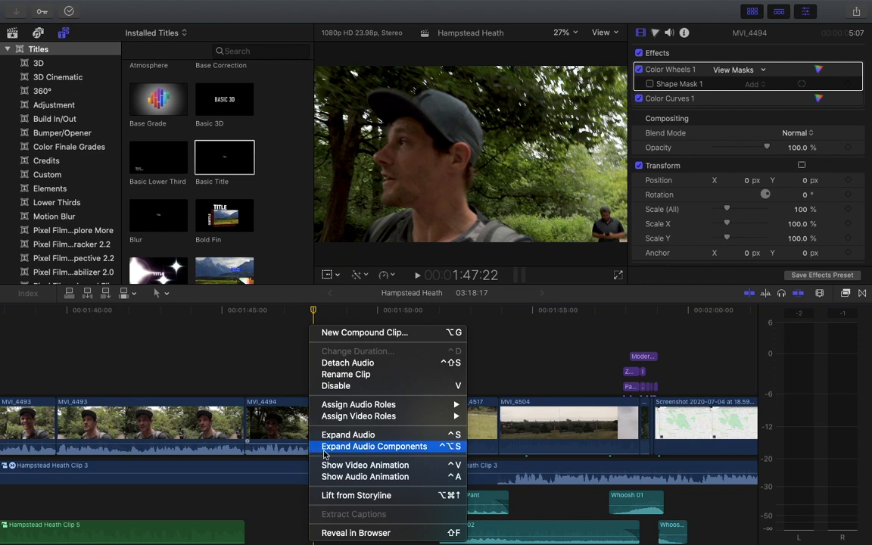
pyautogui.click(349, 496)
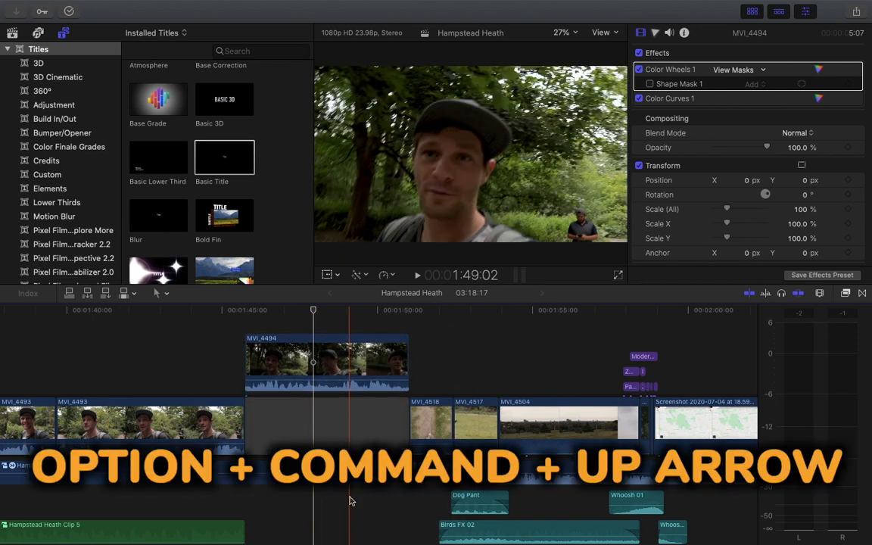
# - Shift the lifted MVI_4494 clip slightly earlier above the gap and play back the end of the gap
pyautogui.click(274, 371)
pyautogui.moveTo(275, 371); pyautogui.dragTo(266, 372)
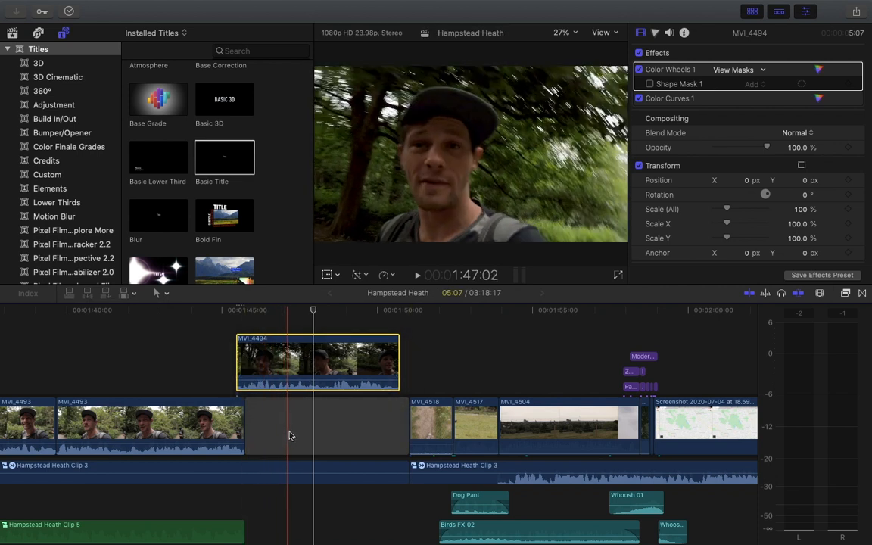
pyautogui.click(295, 431)
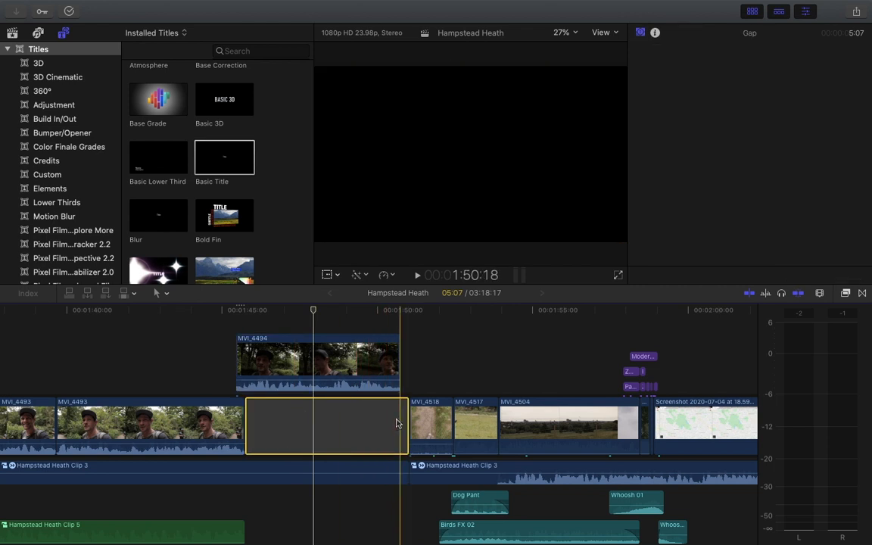
pyautogui.press('space')
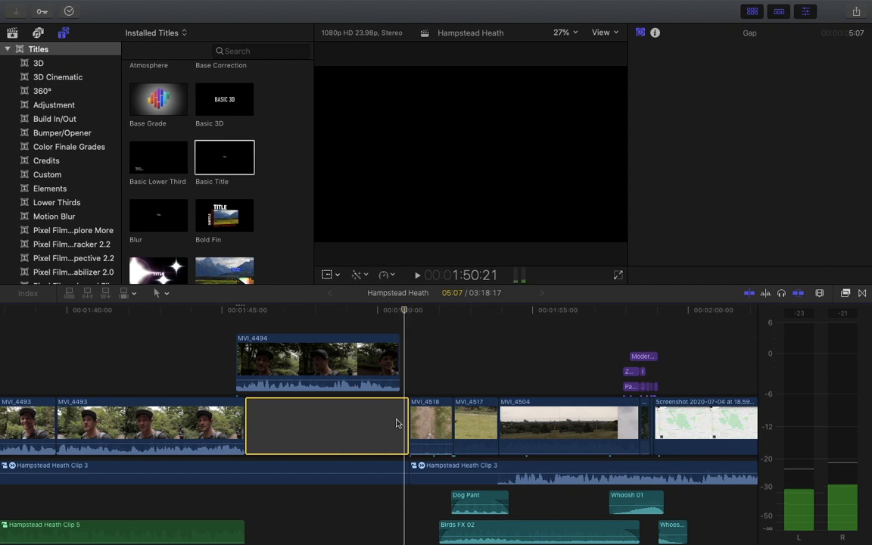
pyautogui.press('Right')
pyautogui.press('Right')
pyautogui.press('Left')
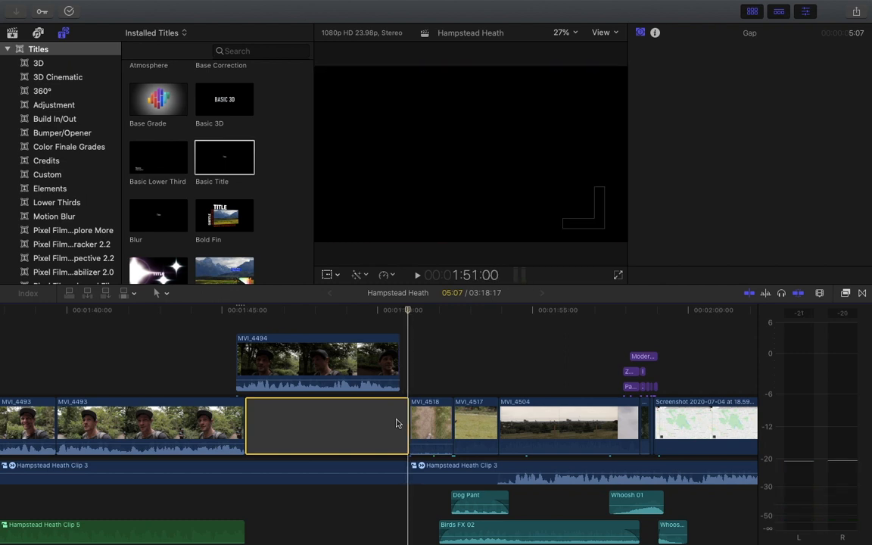
# - Shorten the gap below MVI_4494 to 5:00 by trimming its end
pyautogui.click(450, 360)
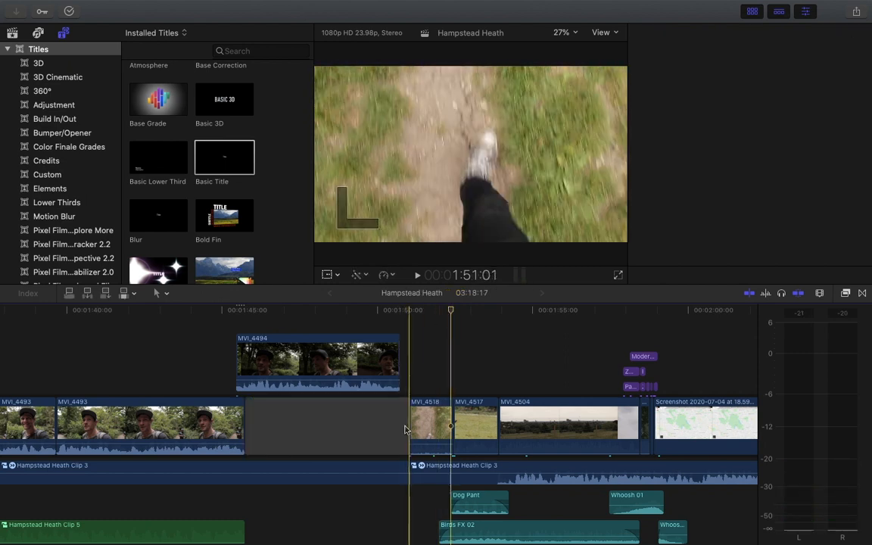
pyautogui.click(403, 423)
pyautogui.moveTo(406, 424); pyautogui.dragTo(396, 423)
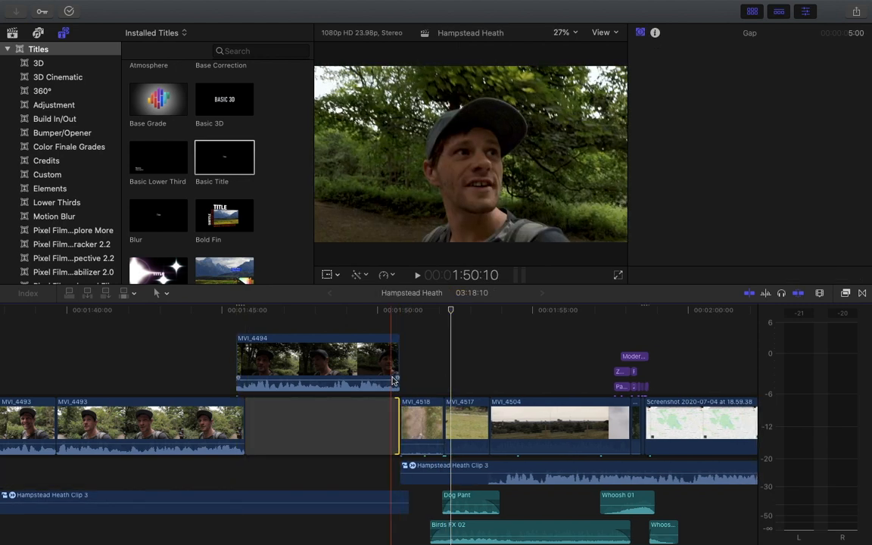
# - Undo the gap trim, the shift of MVI_4494 and its lift from the primary storyline
pyautogui.press('super+z')
pyautogui.press('super+z')
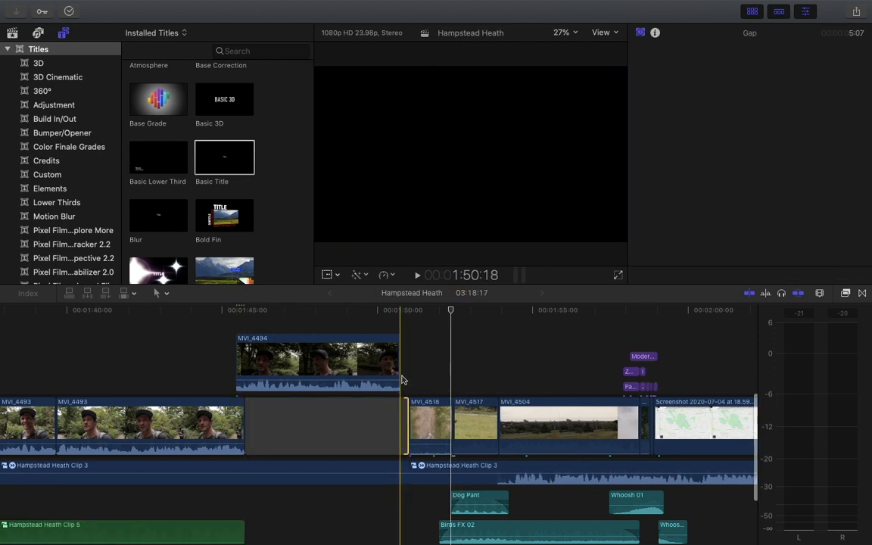
pyautogui.press('super+z')
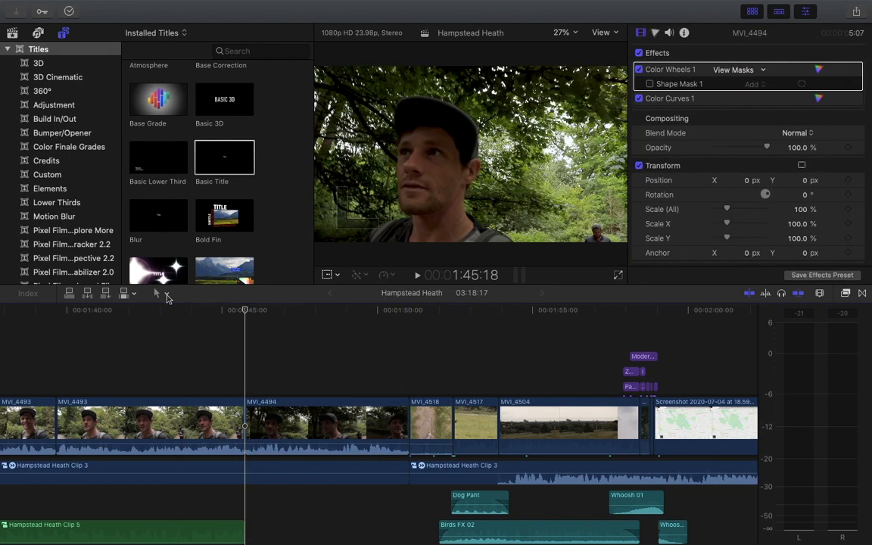
# - Move the MVI_4494 clip straight up out of the primary storyline with the Position tool, leaving a gap
pyautogui.click(167, 295)
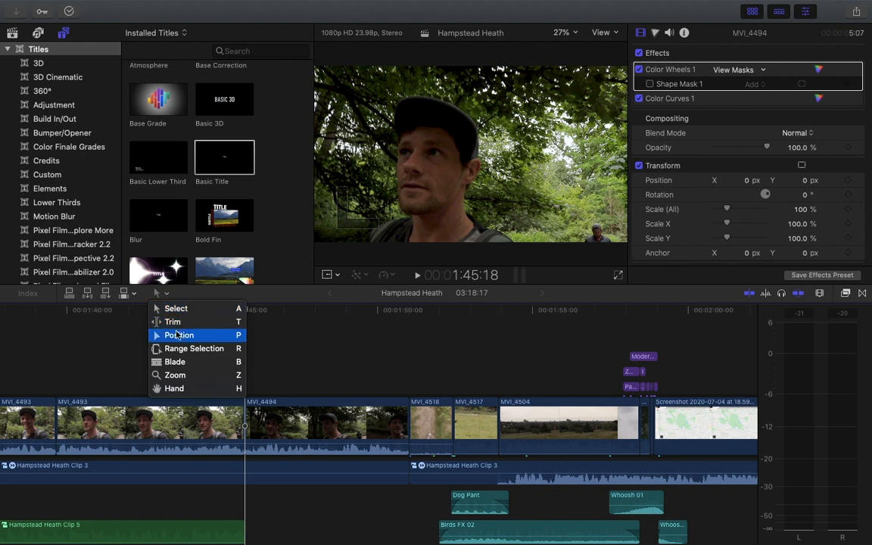
pyautogui.click(180, 336)
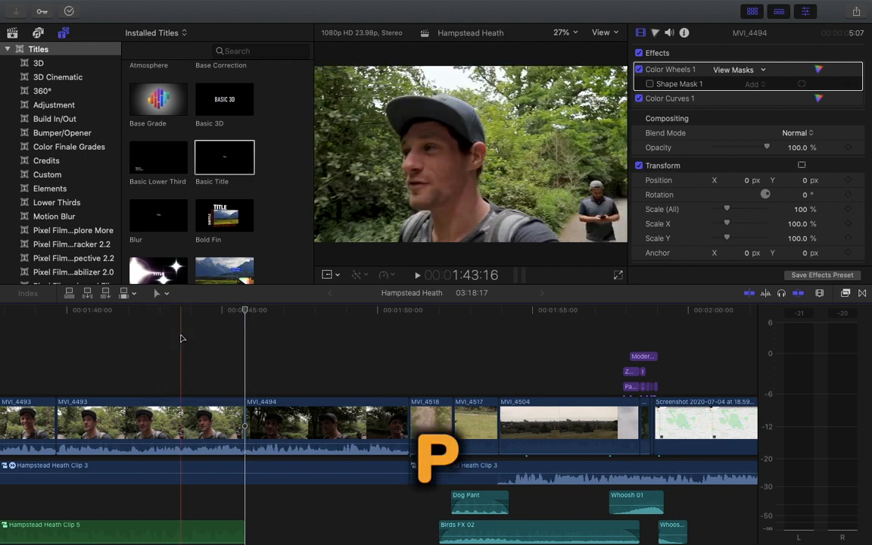
pyautogui.moveTo(323, 429); pyautogui.dragTo(323, 367)
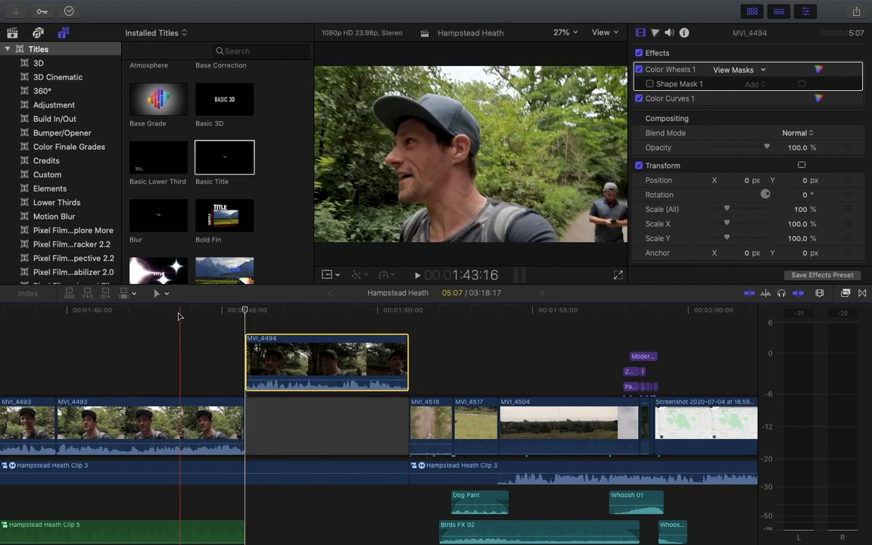
# - Switch back to the Select tool, shift the lifted MVI_4494 clip slightly earlier and shorten the gap below it by trimming its end
pyautogui.click(166, 294)
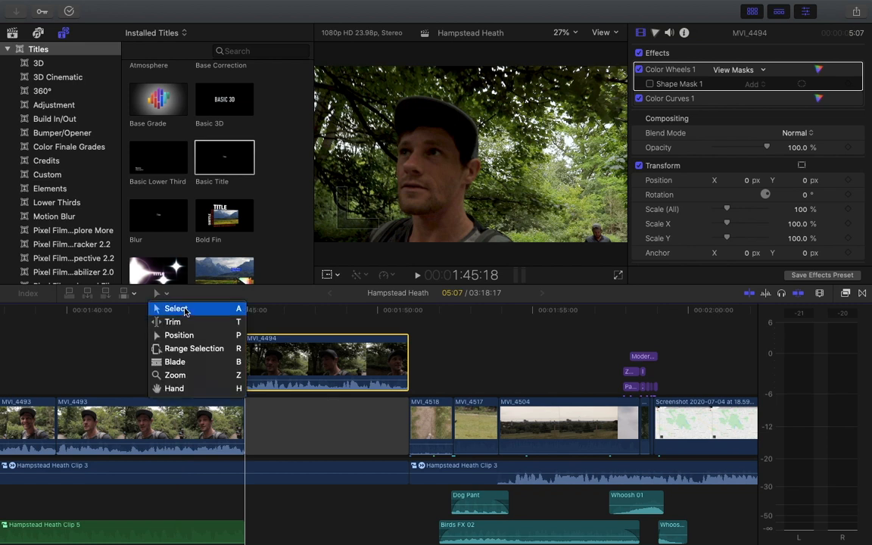
pyautogui.click(176, 309)
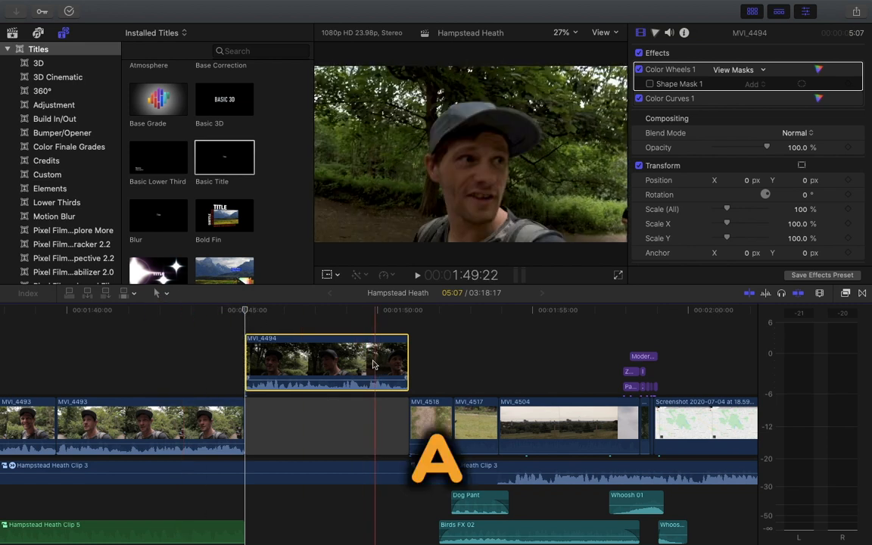
pyautogui.click(348, 367)
pyautogui.moveTo(349, 367); pyautogui.dragTo(340, 367)
pyautogui.moveTo(408, 426); pyautogui.dragTo(398, 424)
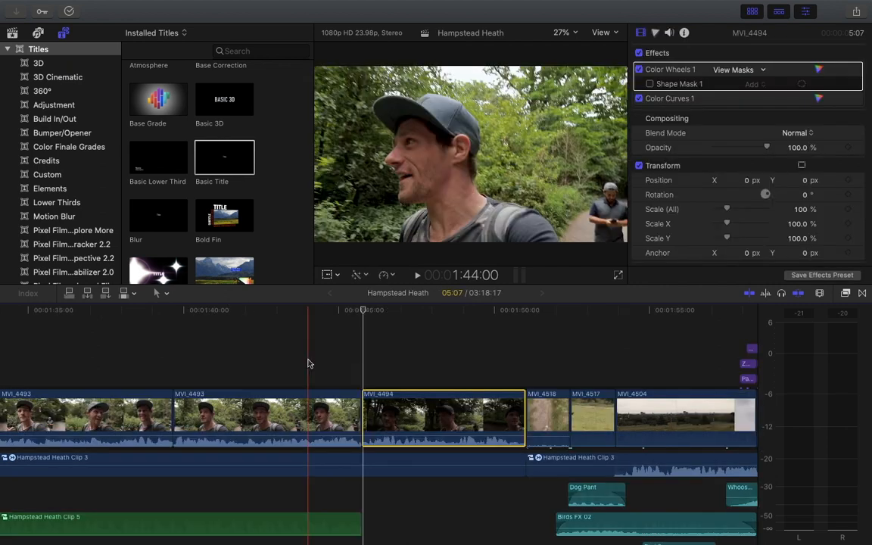
# - Return to the start of the project, play the opening of MVI_4484 briefly and park the playhead at 2:19
pyautogui.hscroll(-10, 308, 363)
pyautogui.press('Home')
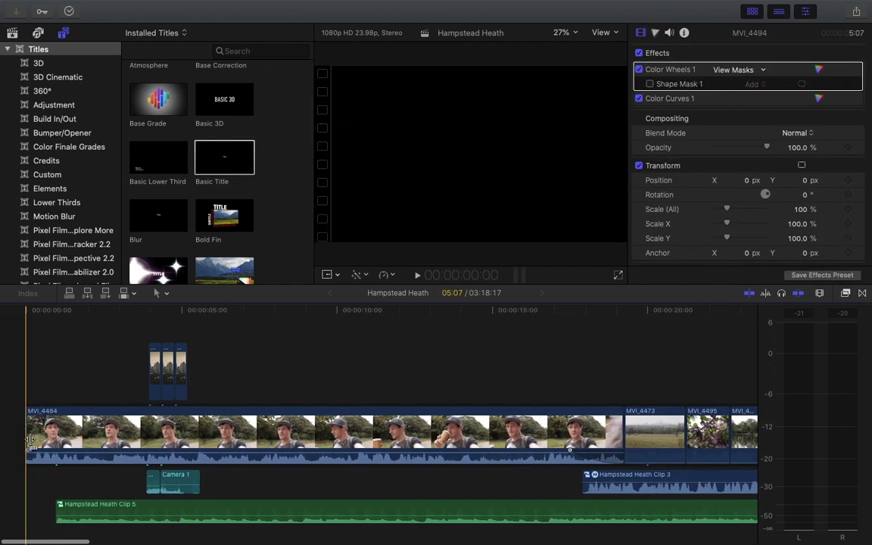
pyautogui.press('space')
pyautogui.scroll(-2, 114, 424)
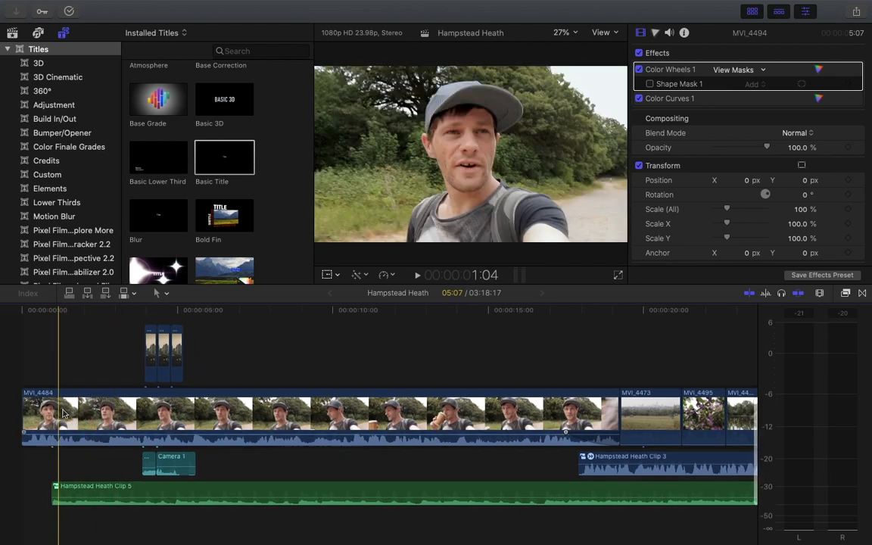
pyautogui.scroll(2, 85, 419)
pyautogui.click(114, 379)
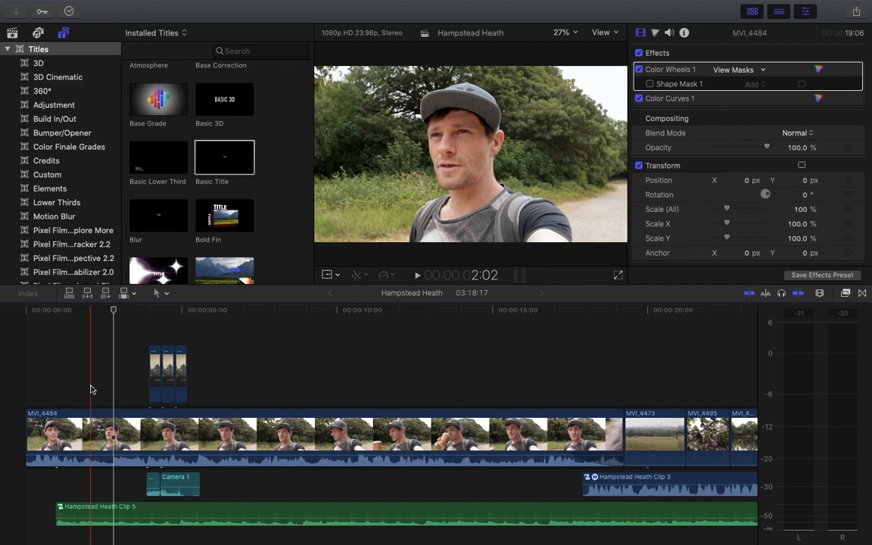
# - Shift all clips slightly later with the Position tool to leave a gap at the project's start, and return to the Select tool
pyautogui.press('super+a')
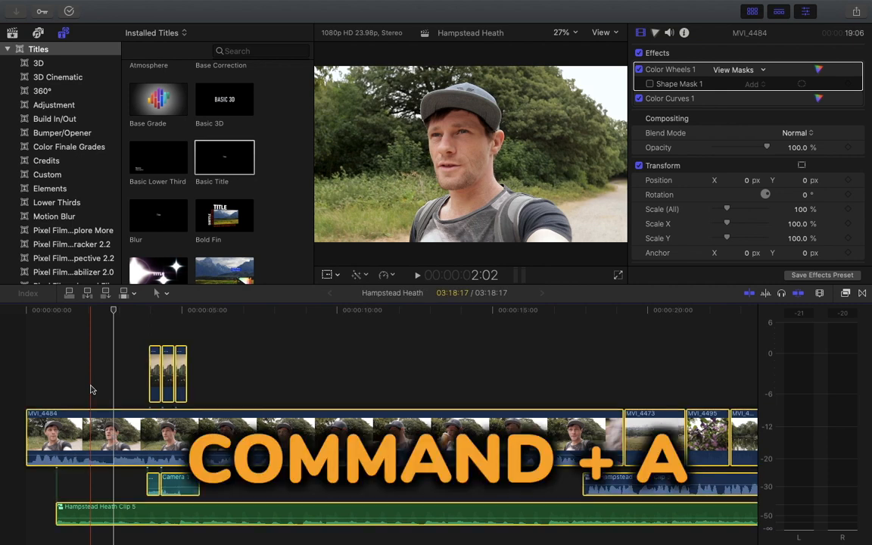
pyautogui.click(166, 294)
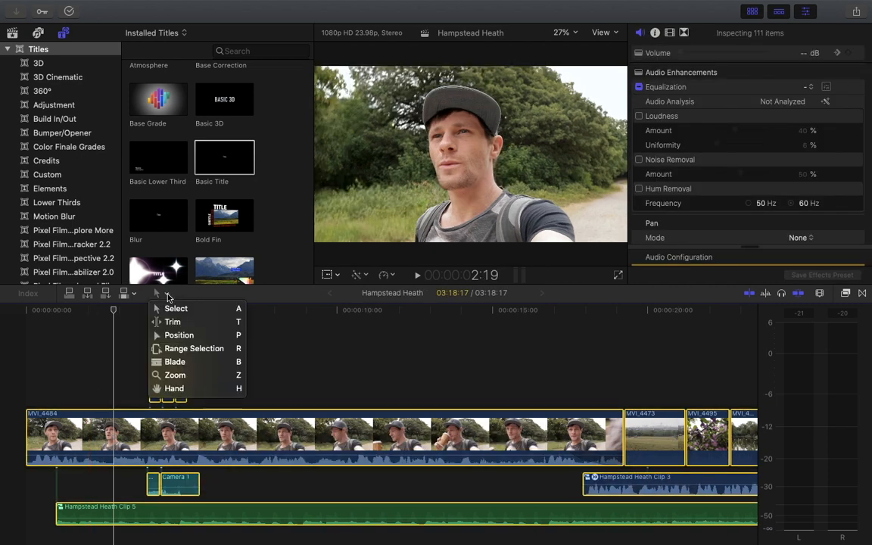
pyautogui.click(190, 341)
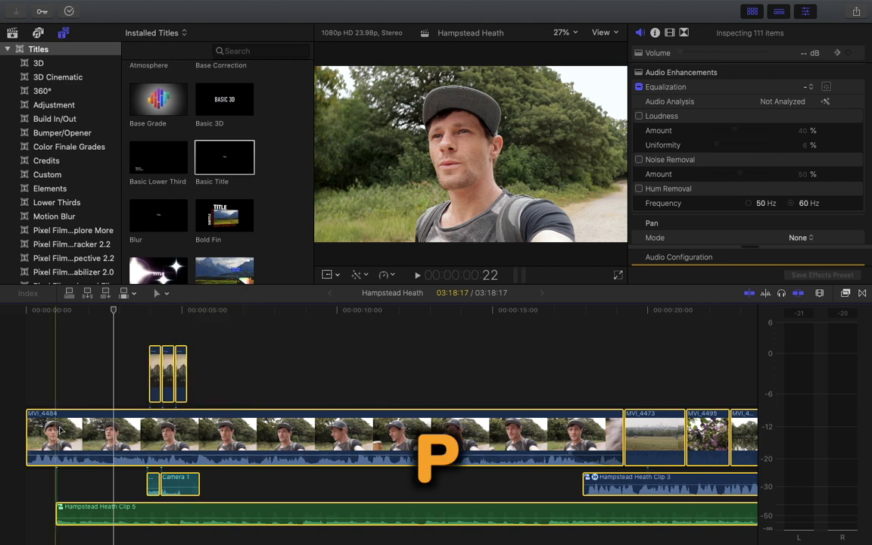
pyautogui.click(58, 431)
pyautogui.moveTo(70, 432)
pyautogui.mouseDown()
pyautogui.moveTo(103, 432)
pyautogui.moveTo(78, 431)
pyautogui.mouseUp()
pyautogui.click(165, 294)
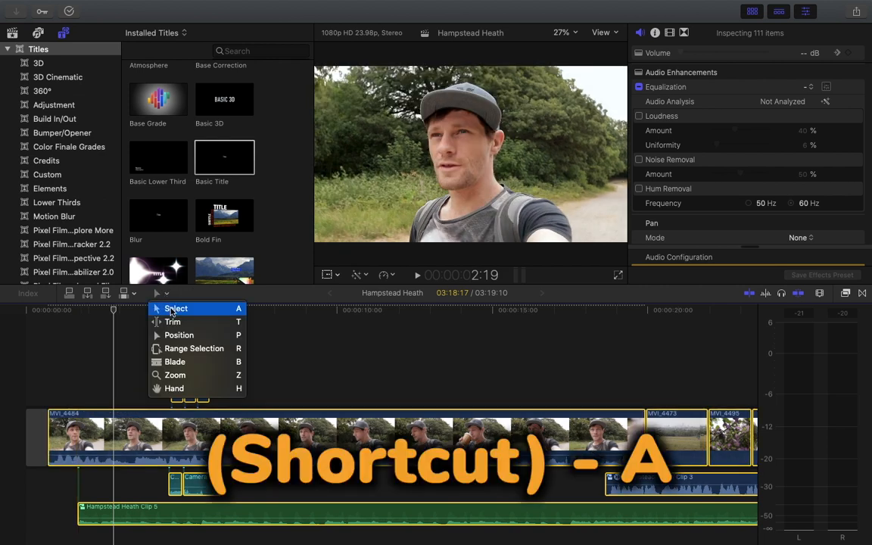
pyautogui.click(173, 309)
pyautogui.click(113, 396)
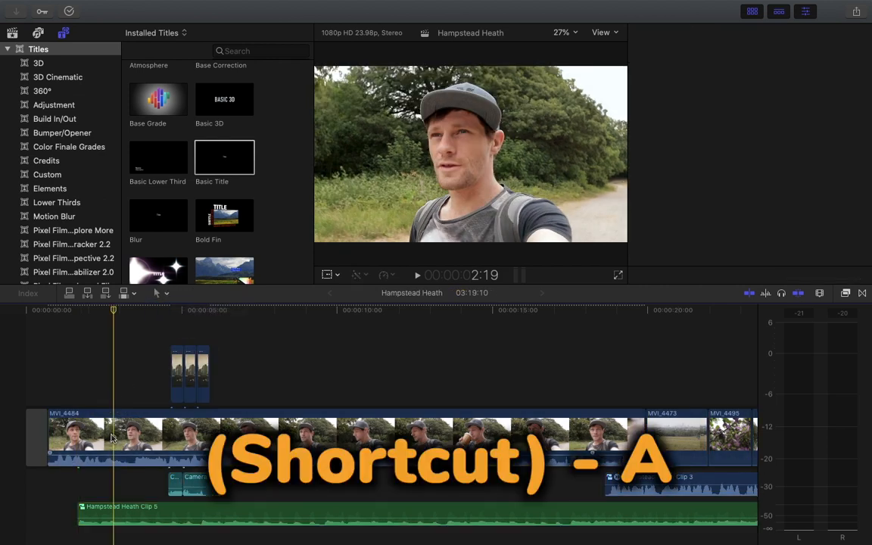
# - Show the video animation of MVI_4484, expand its Compositing: Opacity lane and add an opacity fade-in at the clip's start
pyautogui.click(112, 438)
pyautogui.rightClick(112, 438)
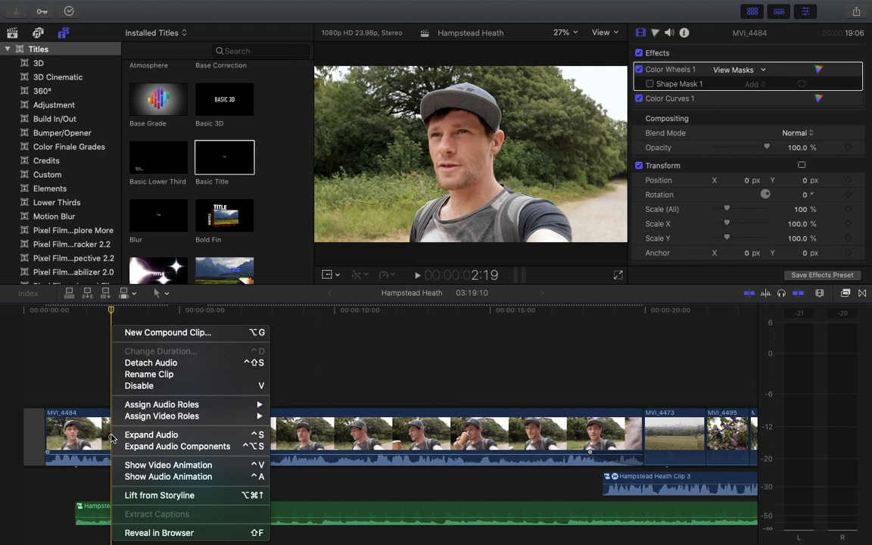
pyautogui.click(162, 465)
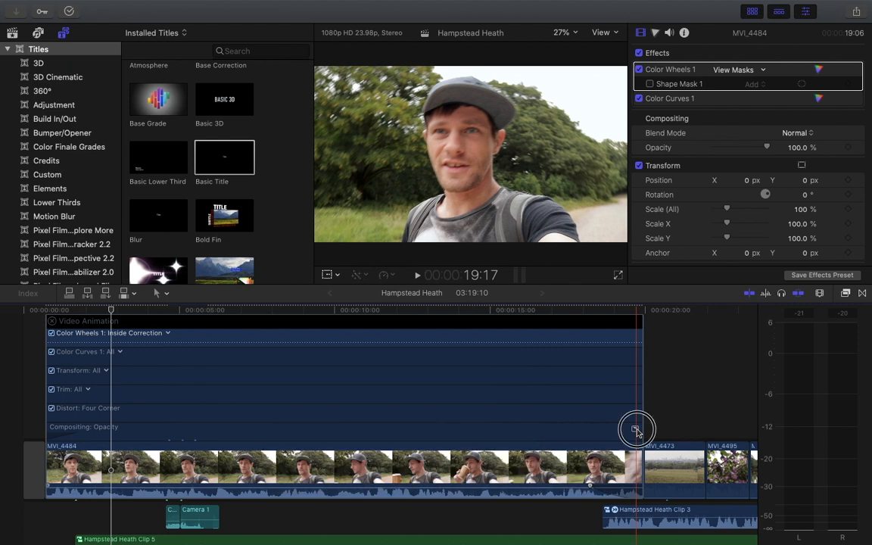
pyautogui.click(634, 429)
pyautogui.moveTo(50, 373); pyautogui.dragTo(140, 378)
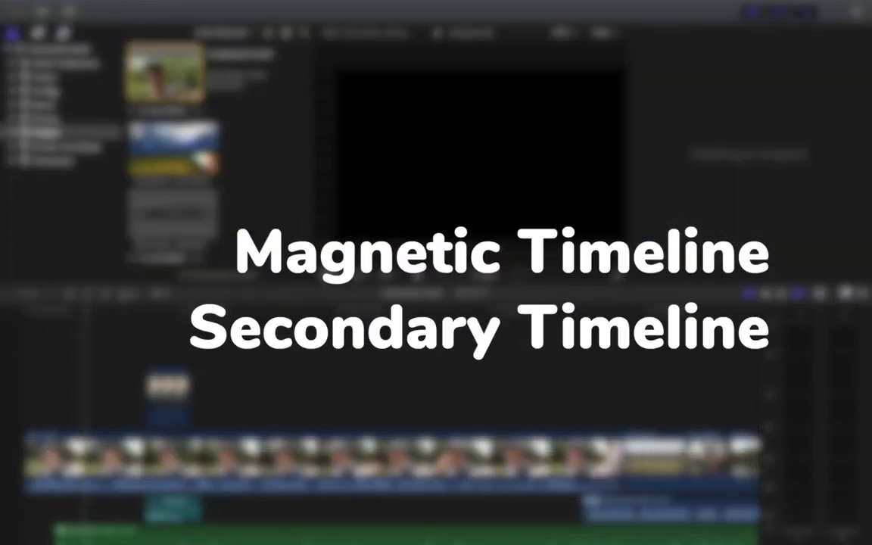
# - Connect Hampstead Pan-1, Hampstead 1 and Hampstead 2 from the Photos event end to end above MVI_4484
pyautogui.click(45, 119)
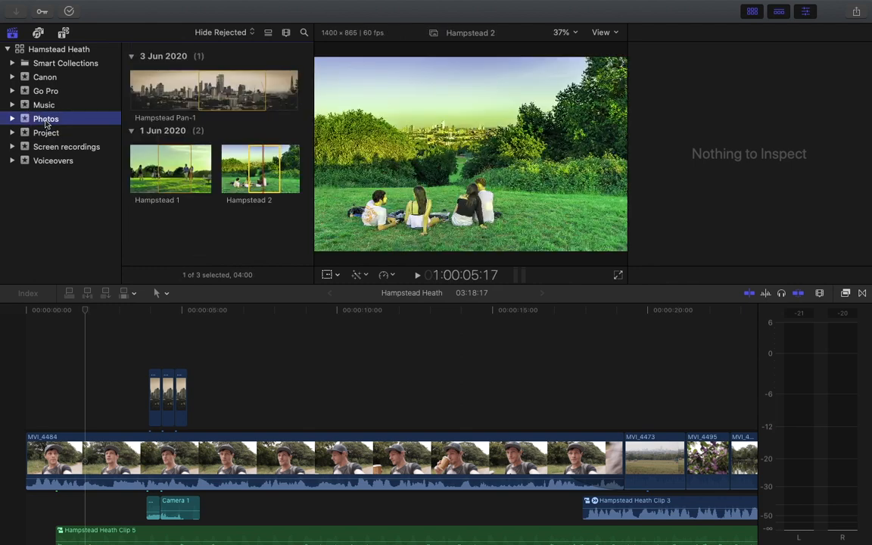
pyautogui.moveTo(230, 84); pyautogui.dragTo(361, 382)
pyautogui.moveTo(261, 173); pyautogui.dragTo(485, 390)
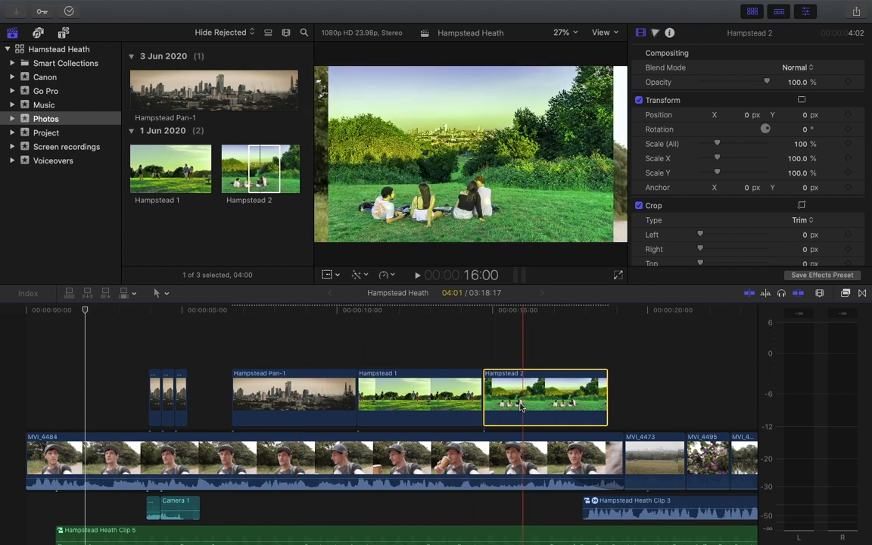
# - Swap the connected photos Hampstead Pan-1 and Hampstead 2 so that Hampstead 2 comes first and Hampstead Pan-1 last
pyautogui.click(308, 352)
pyautogui.moveTo(307, 378); pyautogui.dragTo(709, 395)
pyautogui.click(560, 399)
pyautogui.moveTo(560, 399); pyautogui.dragTo(306, 400)
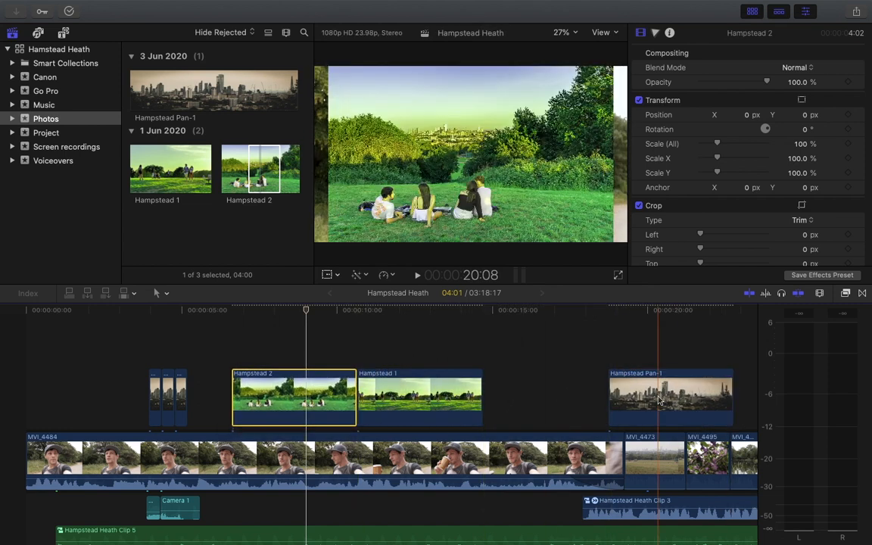
pyautogui.moveTo(665, 397); pyautogui.dragTo(542, 400)
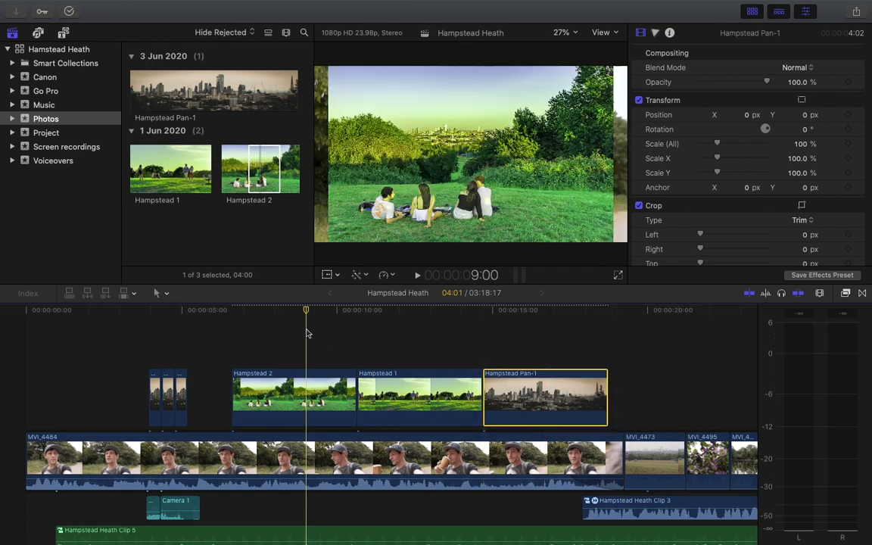
# - Create a storyline from the three connected photo clips and move Hampstead 2 after Hampstead 1 inside it
pyautogui.moveTo(324, 348); pyautogui.dragTo(523, 399)
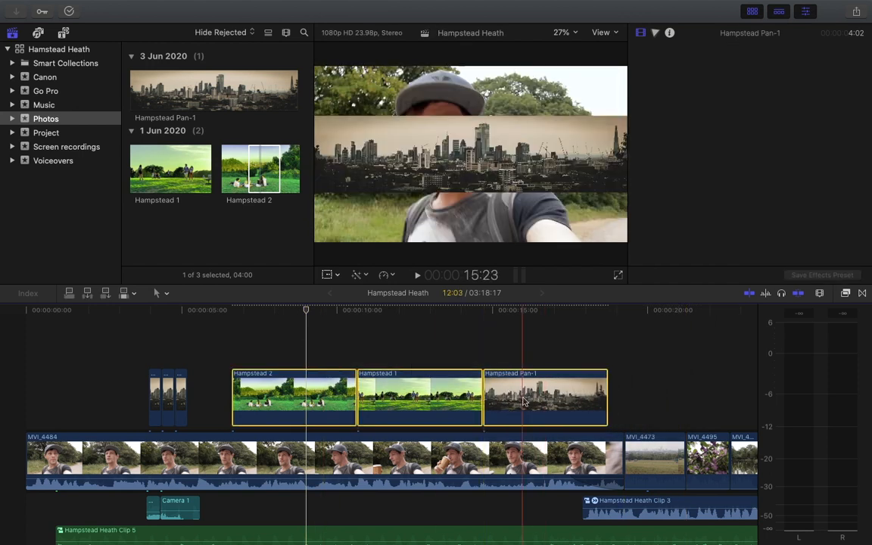
pyautogui.rightClick(522, 399)
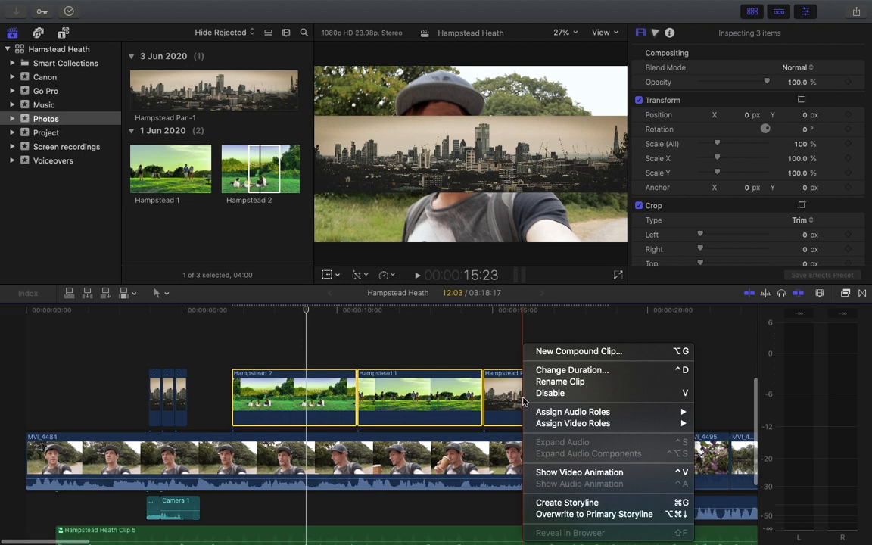
pyautogui.click(553, 503)
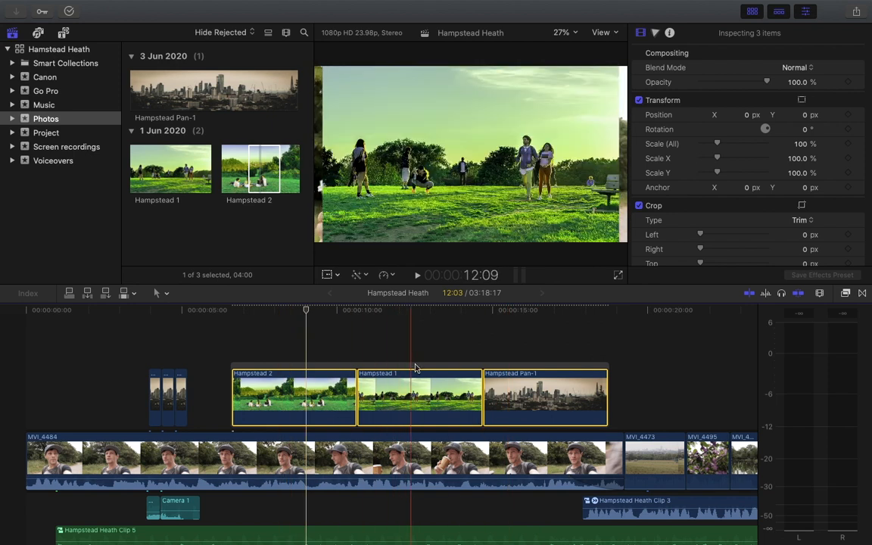
pyautogui.moveTo(302, 404); pyautogui.dragTo(429, 401)
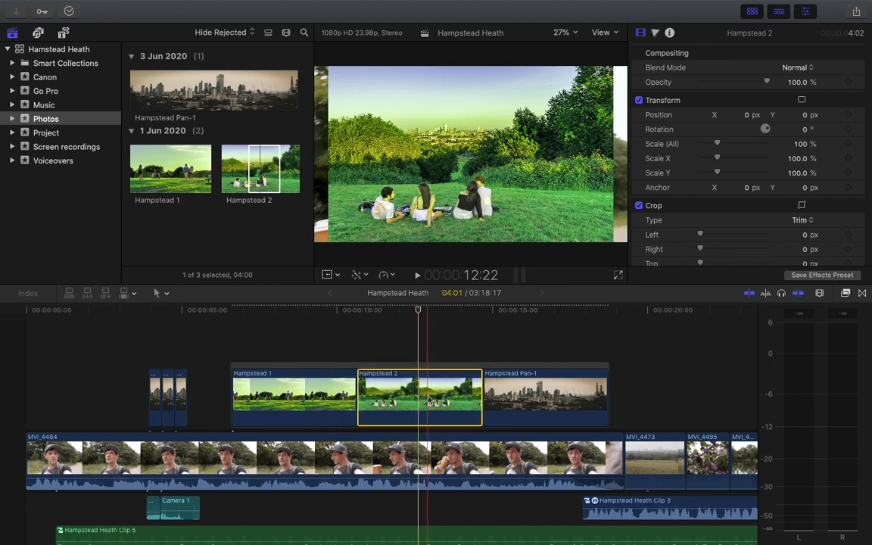
# - Pull Hampstead 2 out of the storyline, place it after Hampstead Pan-1 and group it with the storyline again
pyautogui.moveTo(399, 412); pyautogui.dragTo(564, 406)
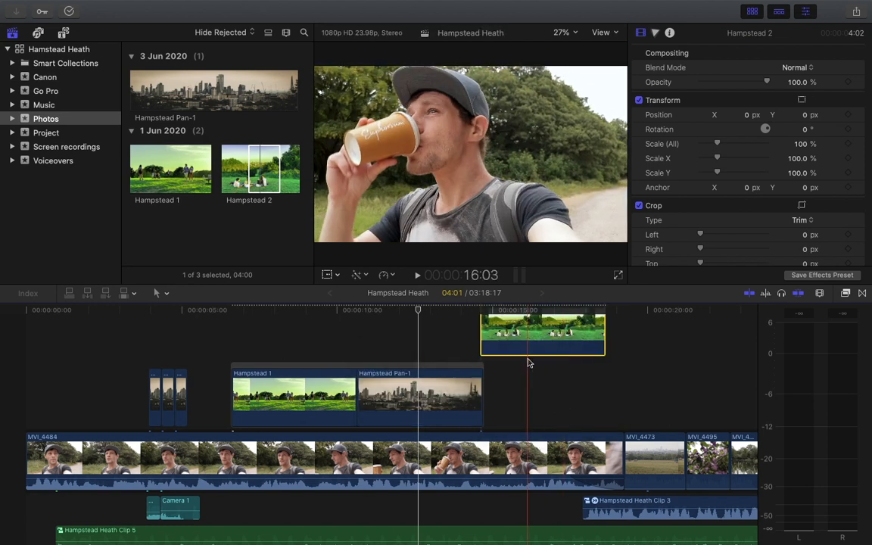
pyautogui.moveTo(522, 345); pyautogui.dragTo(324, 394)
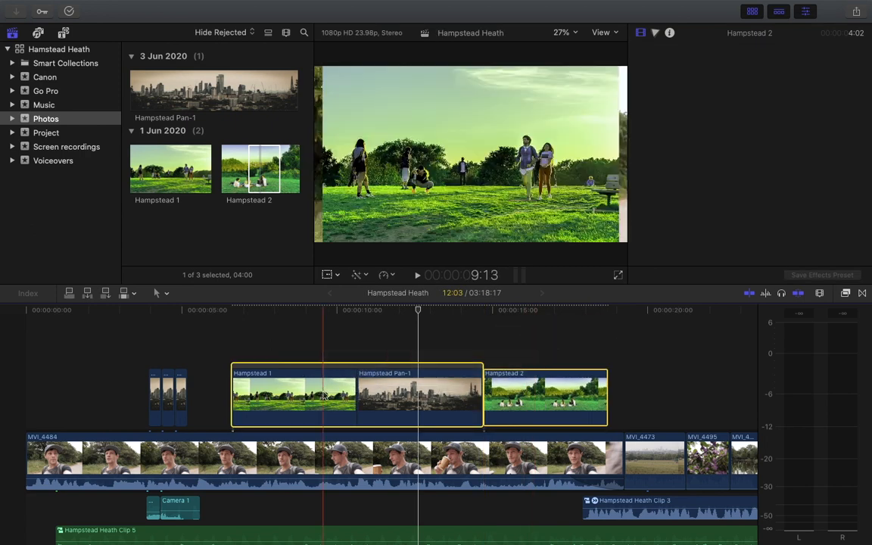
pyautogui.press('super+g')
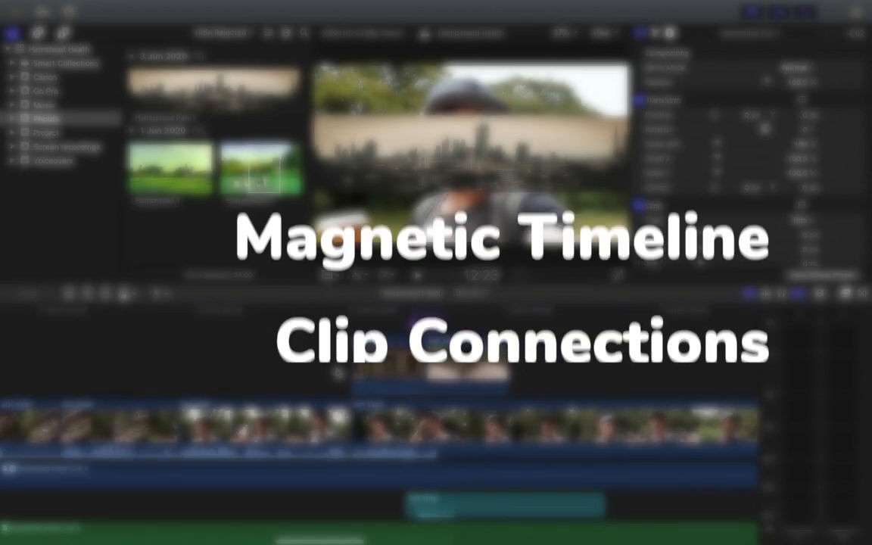
# - Move MVI_4518 after MVI_4517 in the primary storyline with its connected audio, and undo the move
pyautogui.hscroll(10, 338, 372)
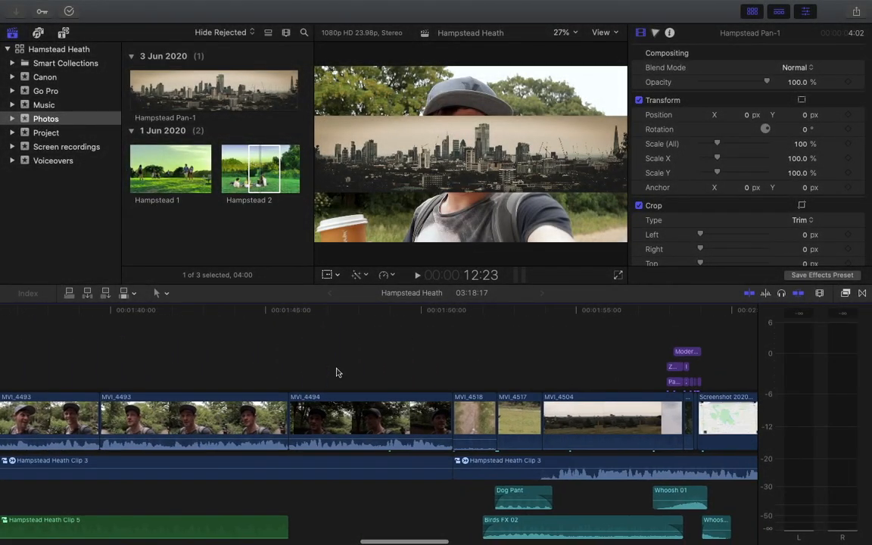
pyautogui.hscroll(2, 337, 371)
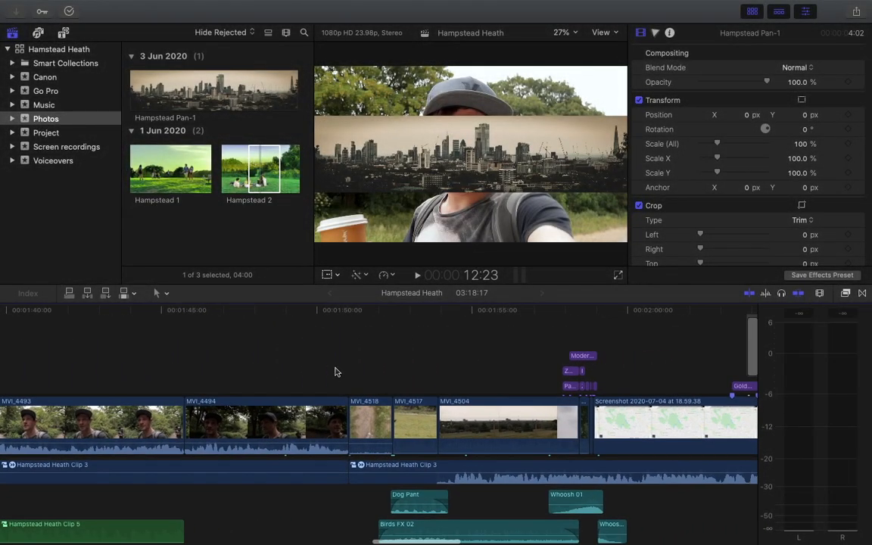
pyautogui.click(317, 361)
pyautogui.scroll(-3, 317, 361)
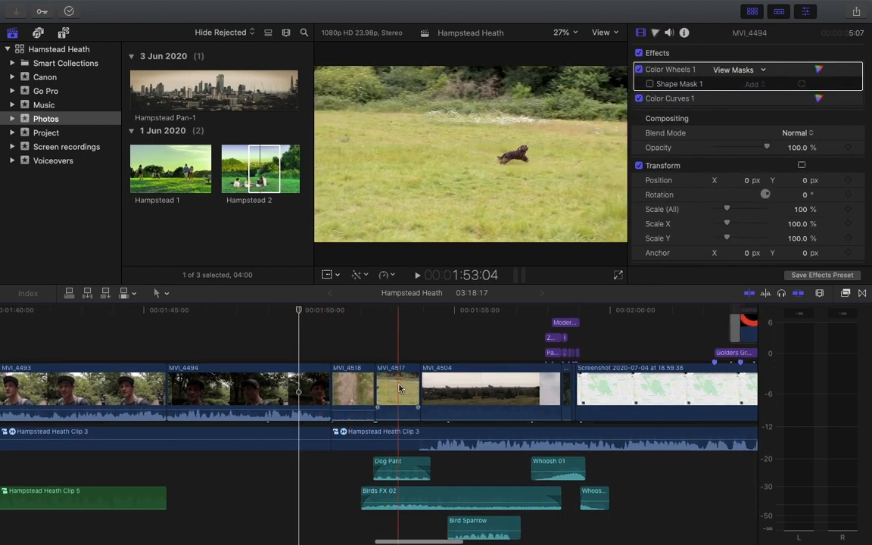
pyautogui.moveTo(353, 388); pyautogui.dragTo(425, 393)
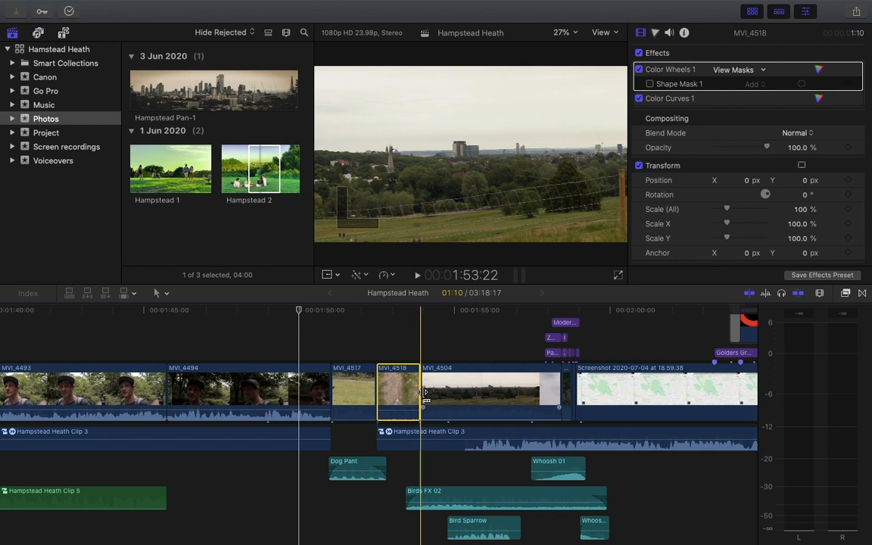
pyautogui.press('super+z')
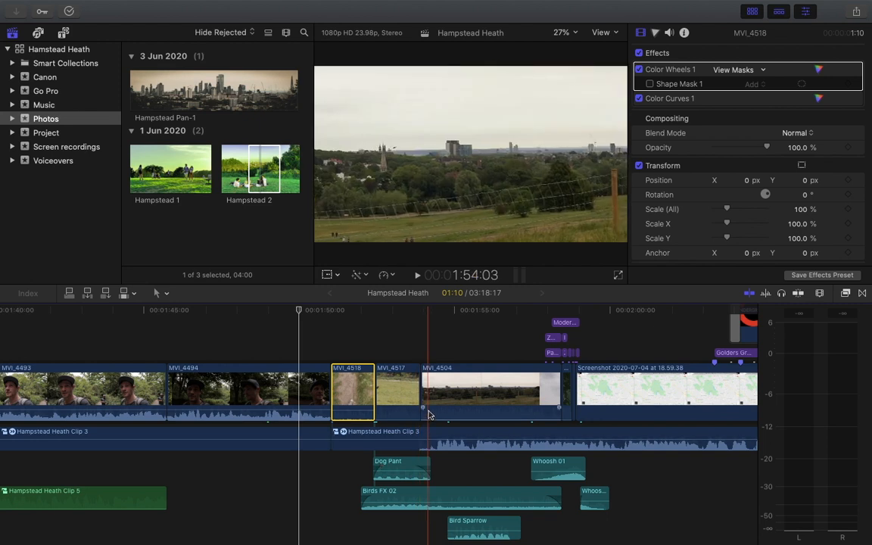
# - Move the connection points of Hampstead Heath Clip 3, Dog Pant and Birds FX 02 onto MVI_4504, and place MVI_4518 after MVI_4517
pyautogui.click(425, 349)
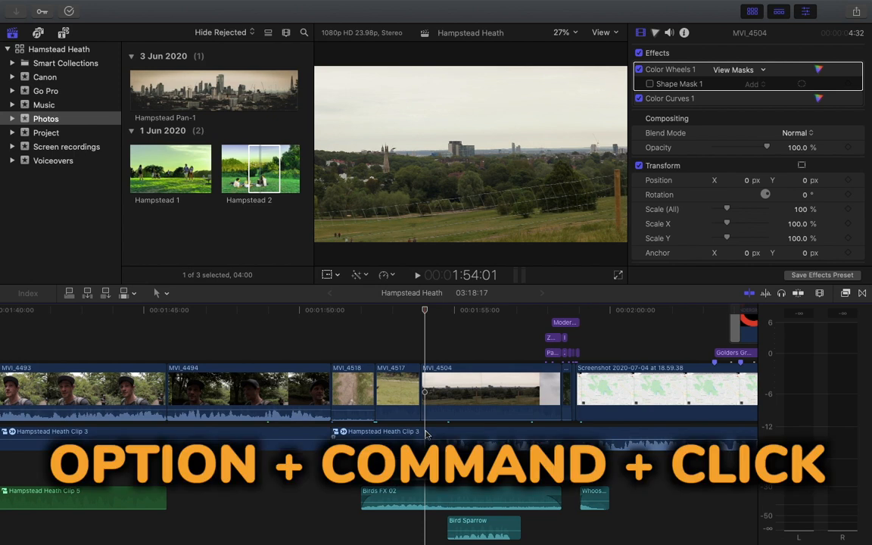
pyautogui.keyDown('alt'); pyautogui.keyDown('super'); pyautogui.click(425, 432); pyautogui.keyUp('super'); pyautogui.keyUp('alt')
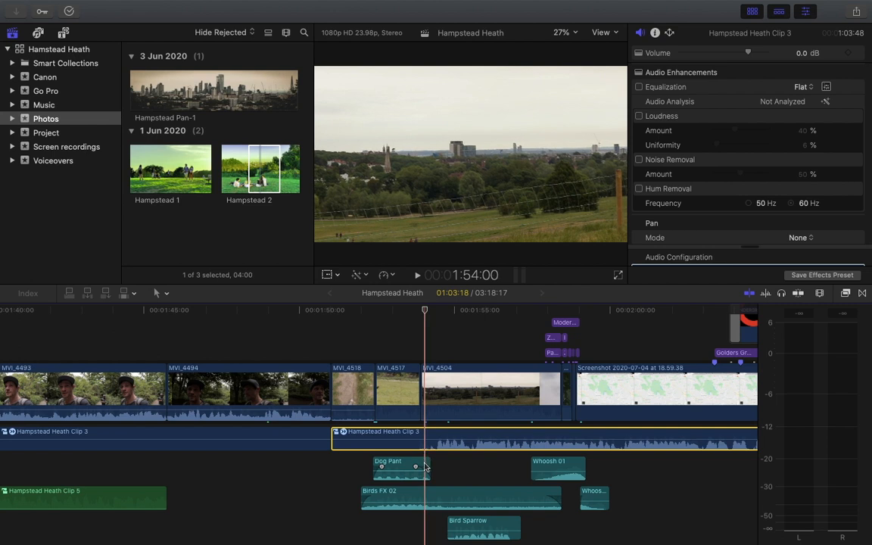
pyautogui.click(426, 466)
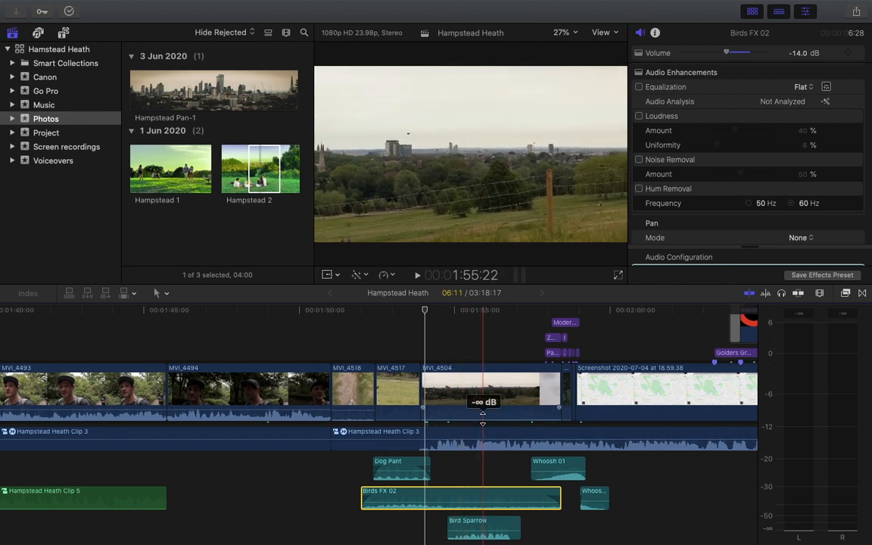
pyautogui.click(485, 434)
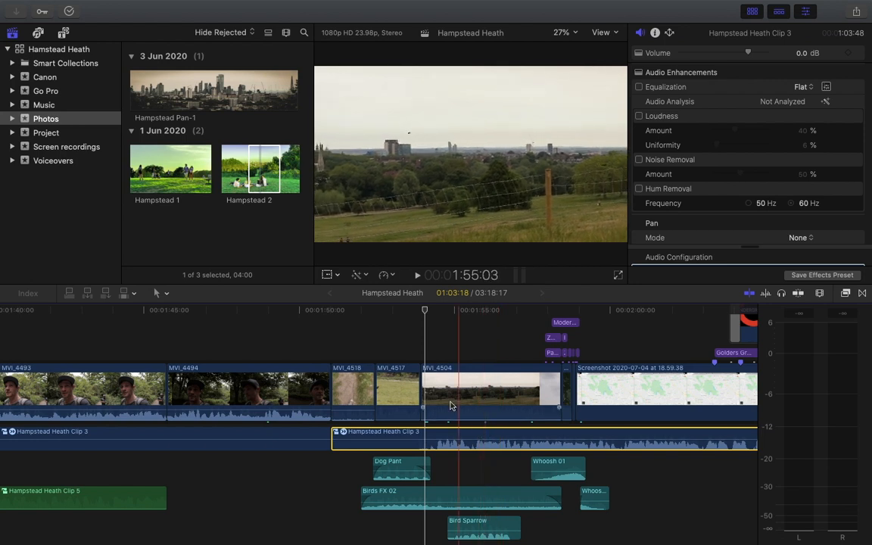
pyautogui.moveTo(350, 390); pyautogui.dragTo(405, 392)
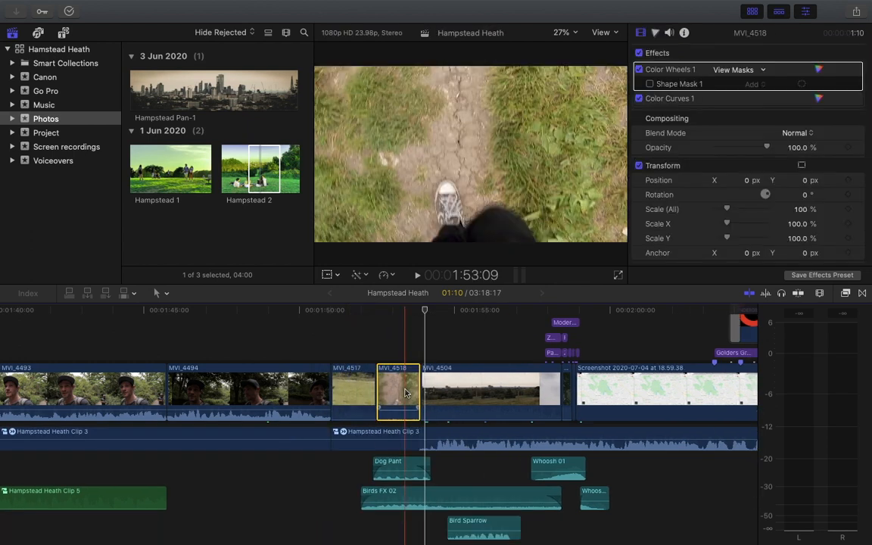